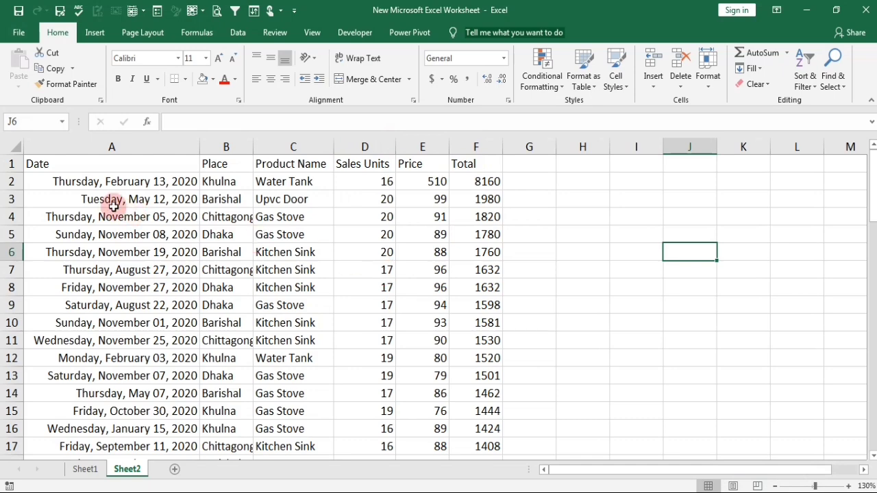
Convert the data range A1:F70 into a table with its first row as headers.
{"action": "left_click", "coordinate": [100, 164]}
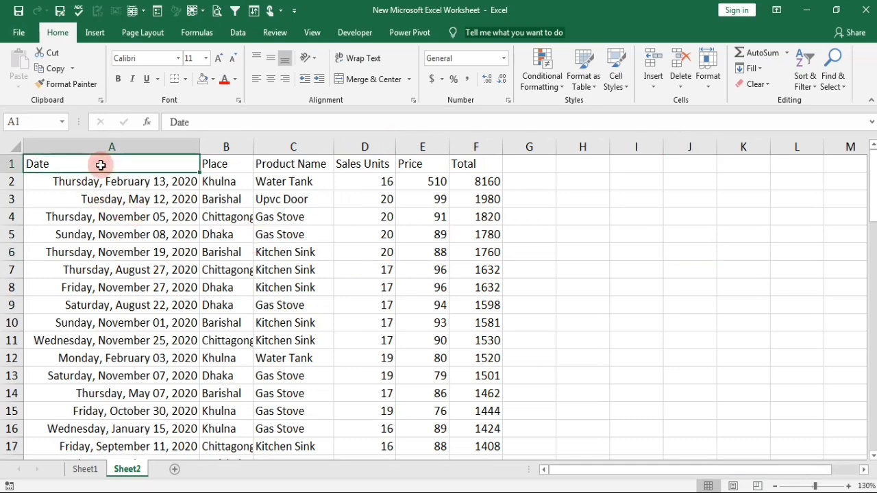
{"action": "key", "text": "ctrl+shift+End"}
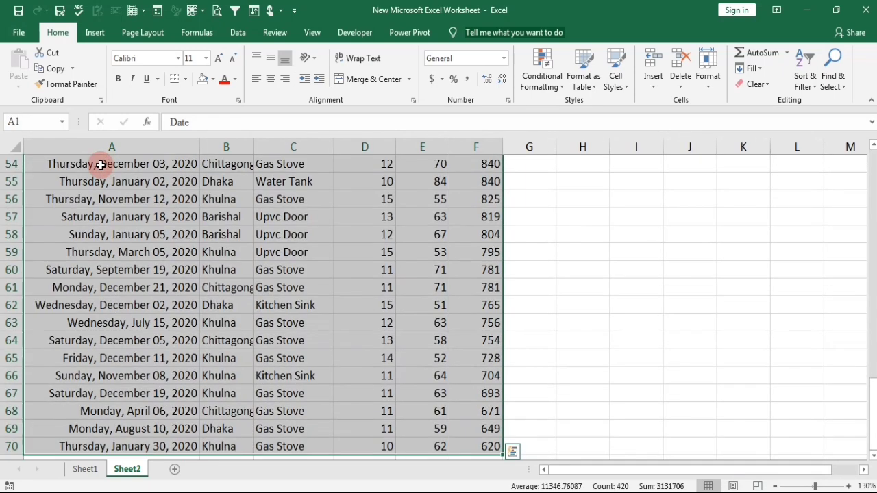
{"action": "key", "text": "ctrl+t"}
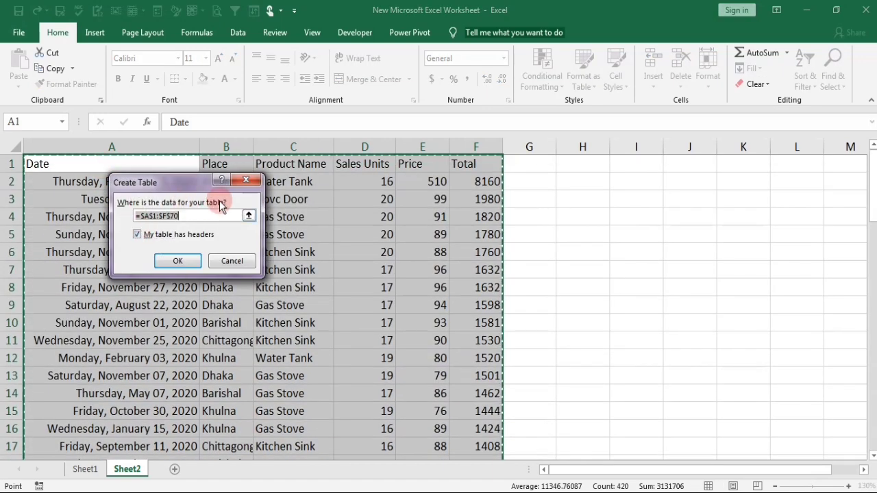
{"action": "left_click", "coordinate": [136, 235]}
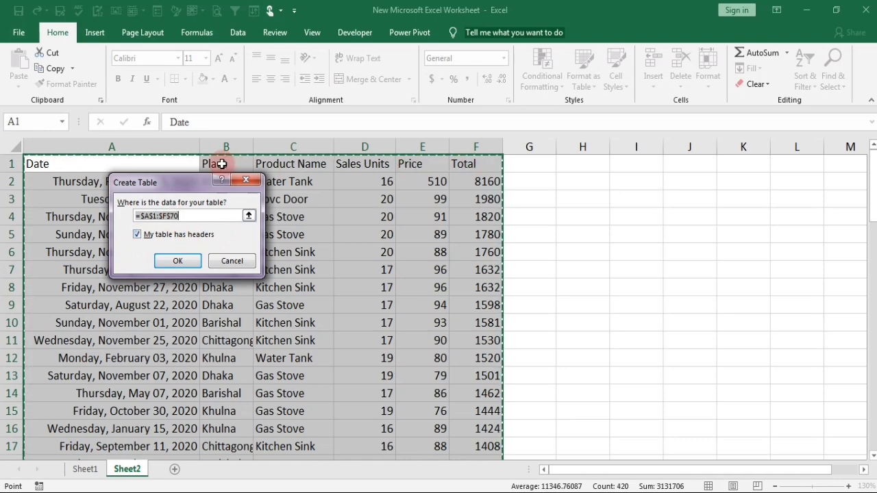
{"action": "left_click", "coordinate": [179, 261]}
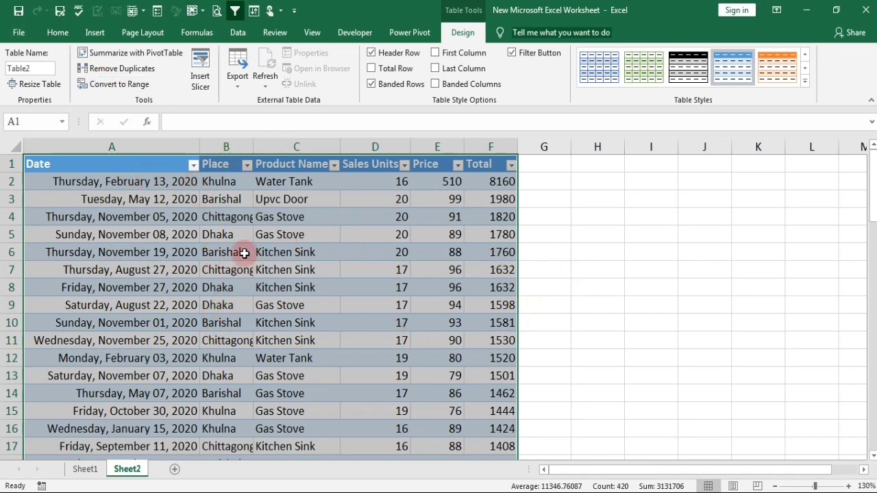
{"action": "left_click", "coordinate": [567, 269]}
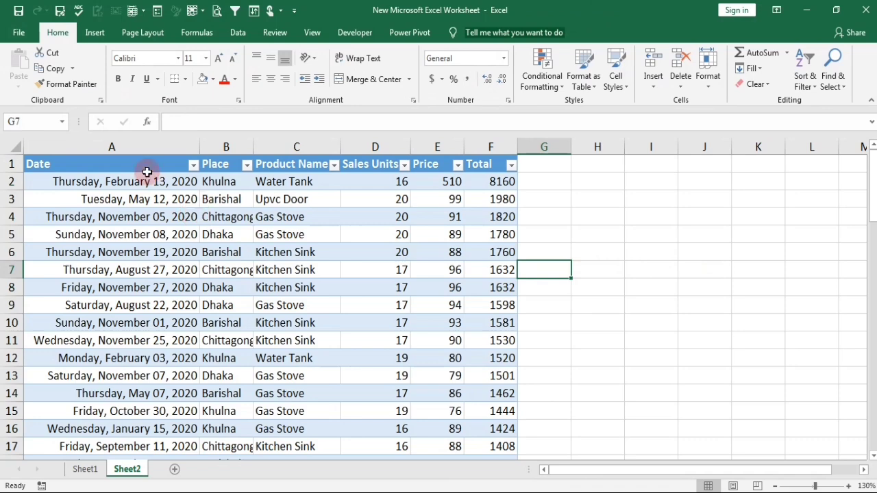
Turn off the table's banded rows and apply the second style of the Medium group, with the blue header.
{"action": "left_click", "coordinate": [372, 199]}
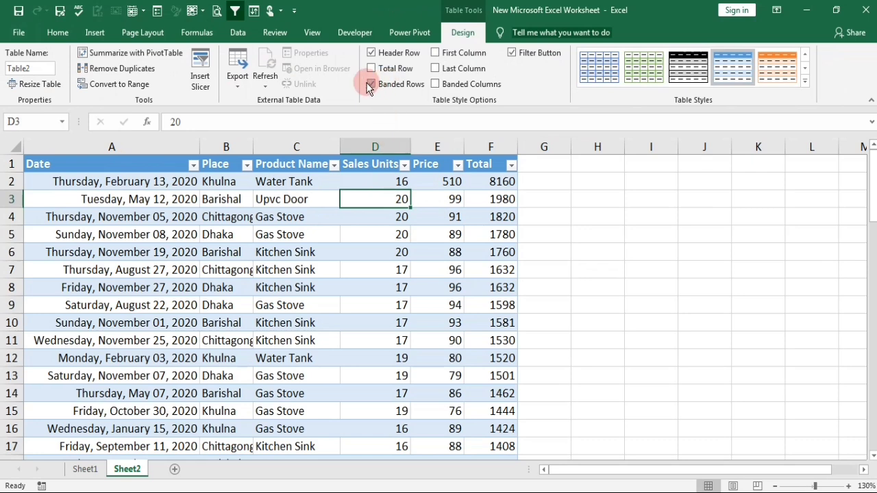
{"action": "left_click", "coordinate": [370, 85]}
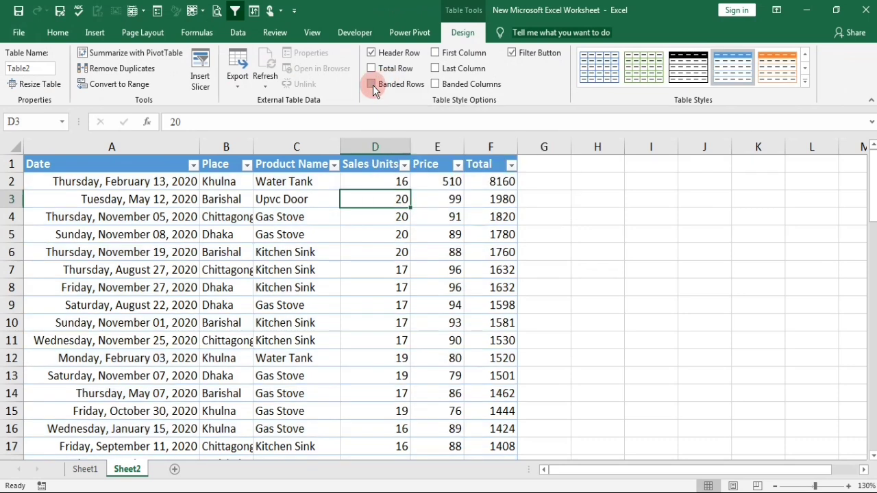
{"action": "left_click", "coordinate": [526, 54]}
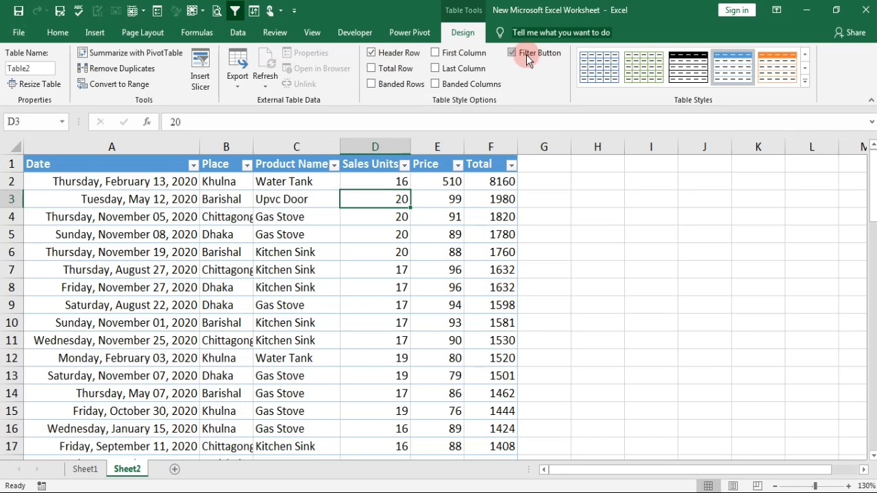
{"action": "left_click", "coordinate": [805, 79]}
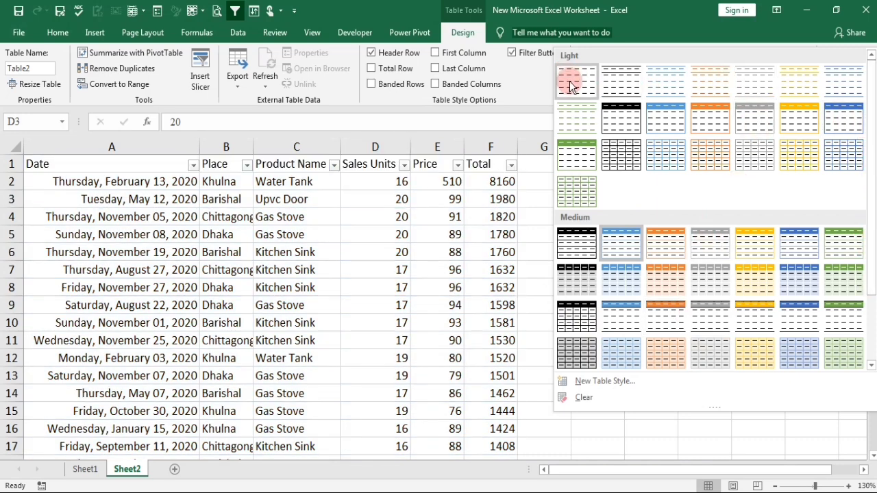
{"action": "left_click", "coordinate": [623, 250]}
{"action": "left_click", "coordinate": [550, 287]}
Go to the end of the table and select the empty cell F71 below the Total column.
{"action": "scroll", "coordinate": [134, 235], "scroll_direction": "down", "scroll_amount": 5}
{"action": "scroll", "coordinate": [134, 234], "scroll_direction": "up", "scroll_amount": 5}
{"action": "left_click", "coordinate": [134, 234]}
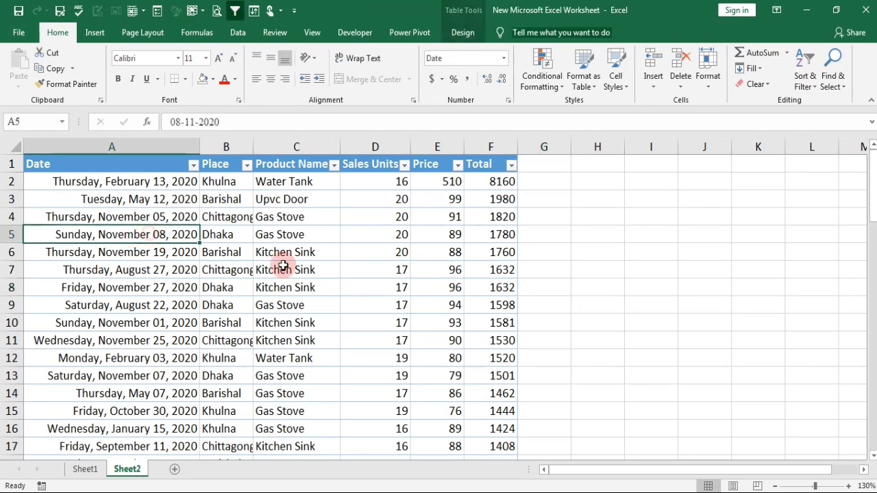
{"action": "scroll", "coordinate": [335, 292], "scroll_direction": "down", "scroll_amount": 20}
{"action": "scroll", "coordinate": [427, 315], "scroll_direction": "up", "scroll_amount": 4}
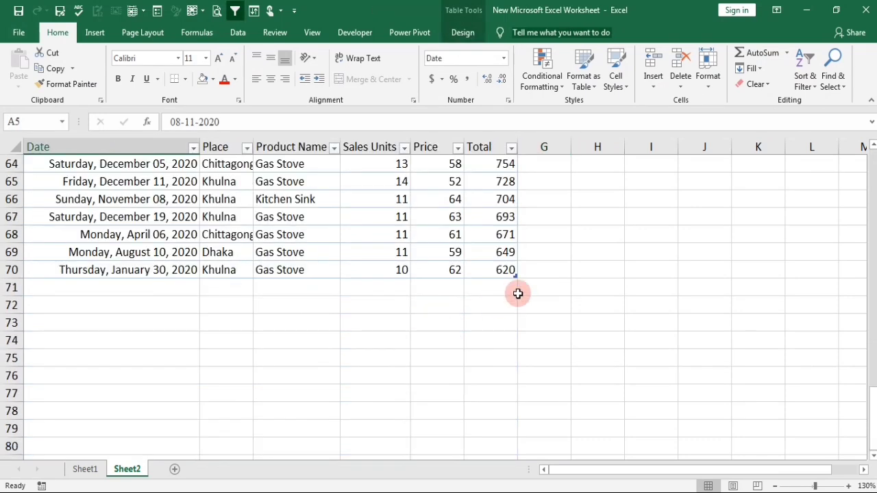
{"action": "left_click", "coordinate": [506, 282]}
{"action": "left_click", "coordinate": [405, 287]}
{"action": "left_click", "coordinate": [454, 287]}
{"action": "left_click", "coordinate": [494, 286]}
{"action": "scroll", "coordinate": [495, 285], "scroll_direction": "up", "scroll_amount": 4}
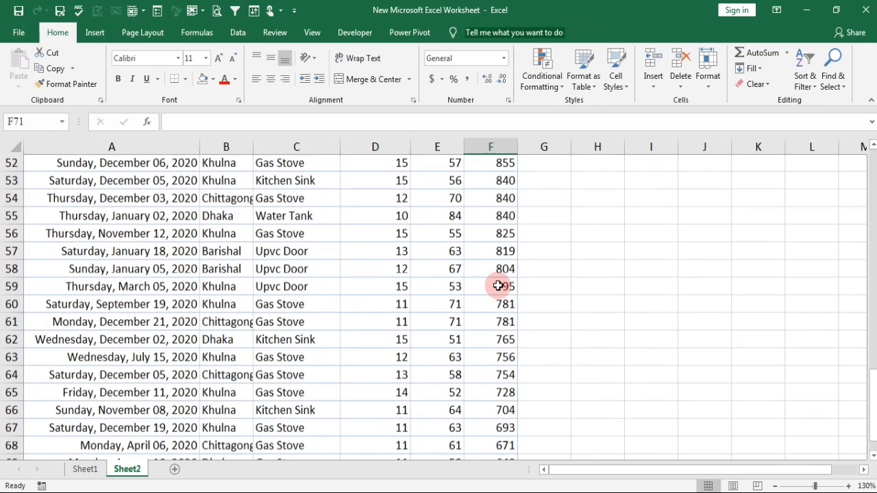
{"action": "scroll", "coordinate": [490, 260], "scroll_direction": "down", "scroll_amount": 5}
{"action": "type", "text": "="}
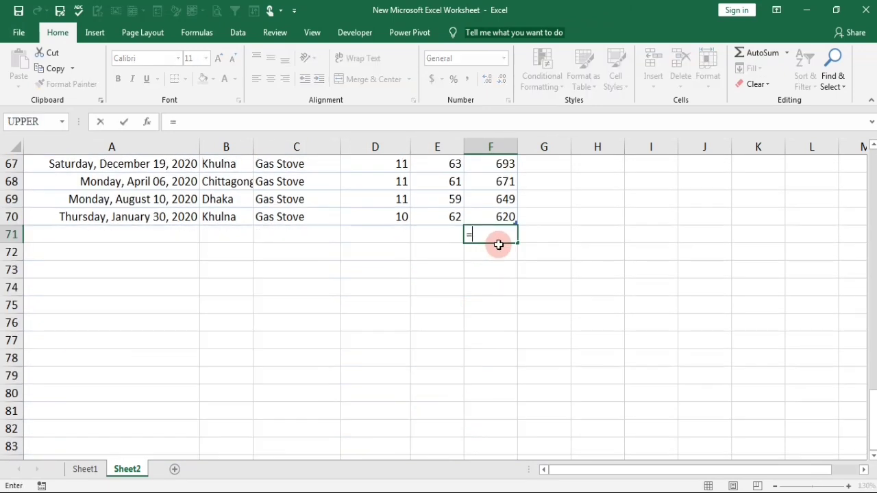
{"action": "key", "text": "BackSpace"}
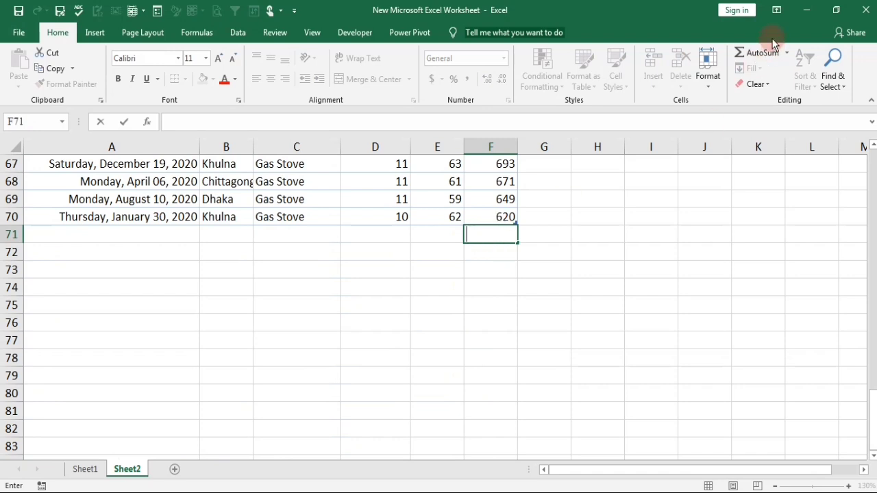
{"action": "key", "text": "Escape"}
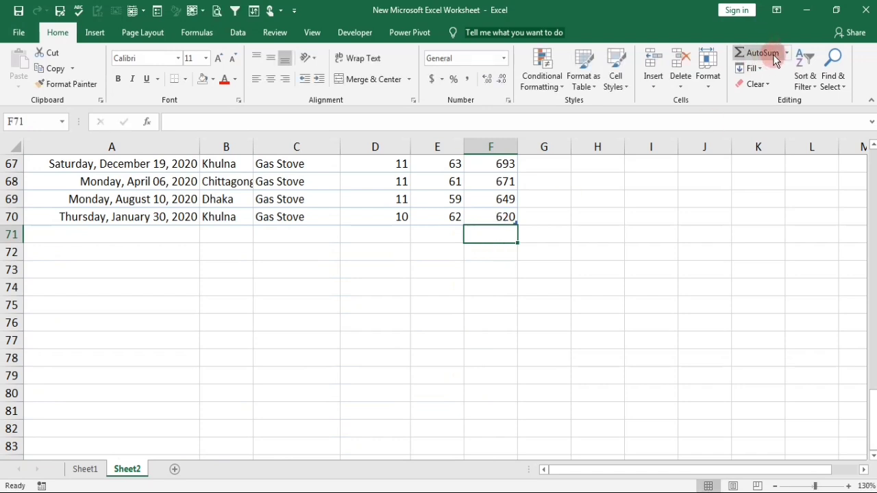
Add a total row with AutoSum in F71, summing the Total column.
{"action": "left_click", "coordinate": [773, 56]}
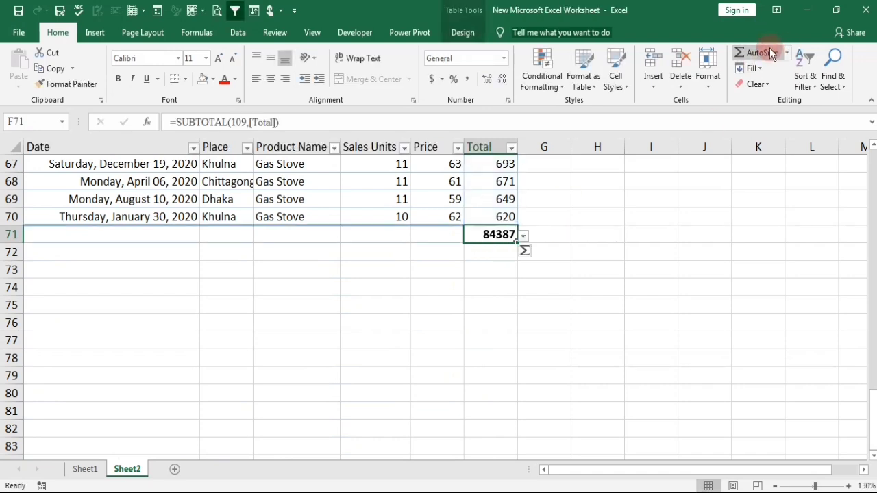
{"action": "scroll", "coordinate": [486, 244], "scroll_direction": "up", "scroll_amount": 4}
{"action": "scroll", "coordinate": [488, 243], "scroll_direction": "down", "scroll_amount": 3}
{"action": "scroll", "coordinate": [488, 243], "scroll_direction": "up", "scroll_amount": 2}
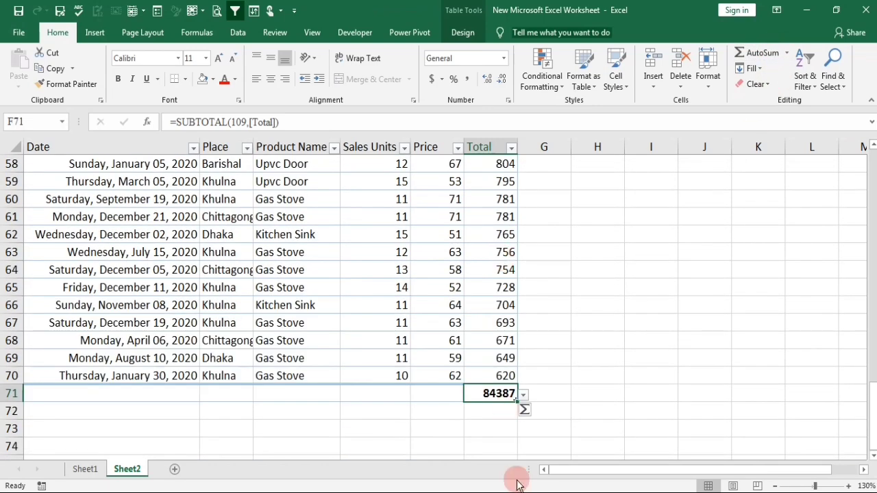
Switch the total row's calculation in F71 to Average, then to Count.
{"action": "left_click", "coordinate": [523, 396]}
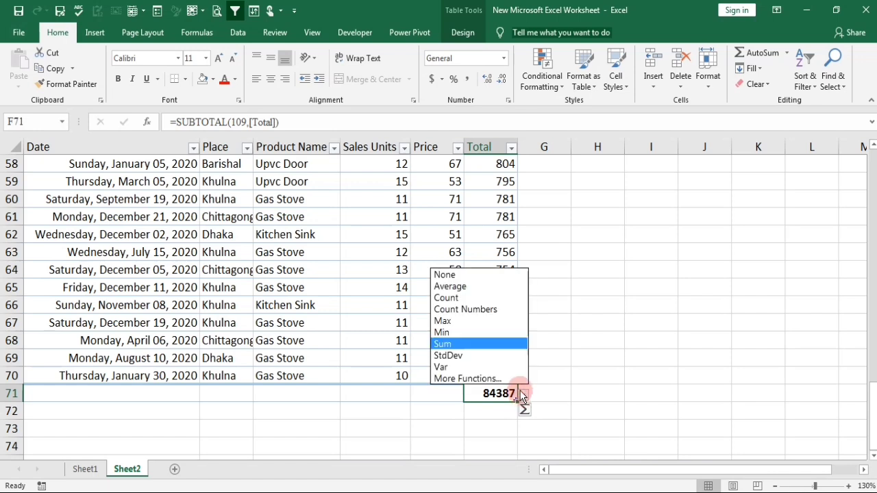
{"action": "left_click", "coordinate": [451, 286]}
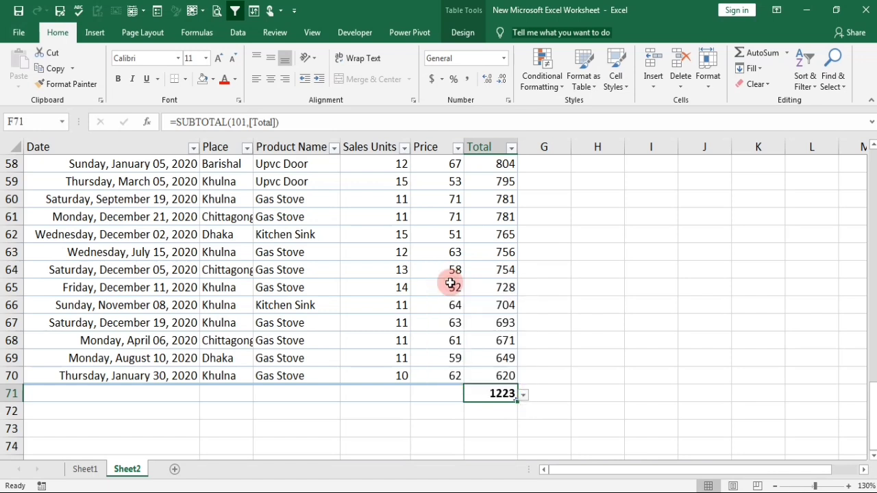
{"action": "left_click", "coordinate": [524, 397]}
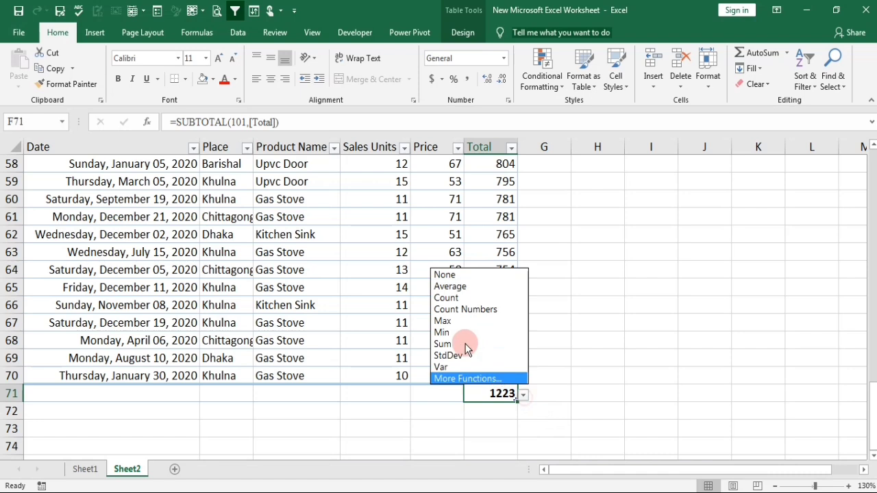
{"action": "left_click", "coordinate": [457, 299]}
Switch the calculation in F71 to Count Numbers, then to Max.
{"action": "left_click", "coordinate": [523, 395]}
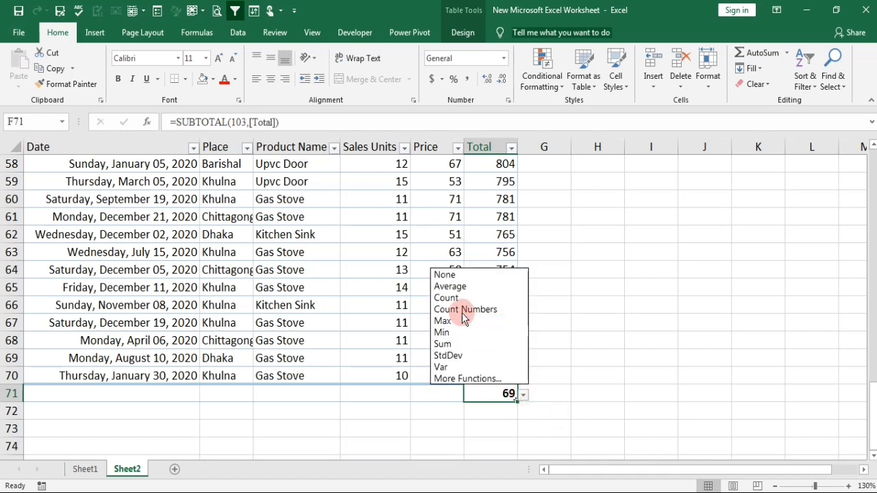
{"action": "left_click", "coordinate": [462, 310]}
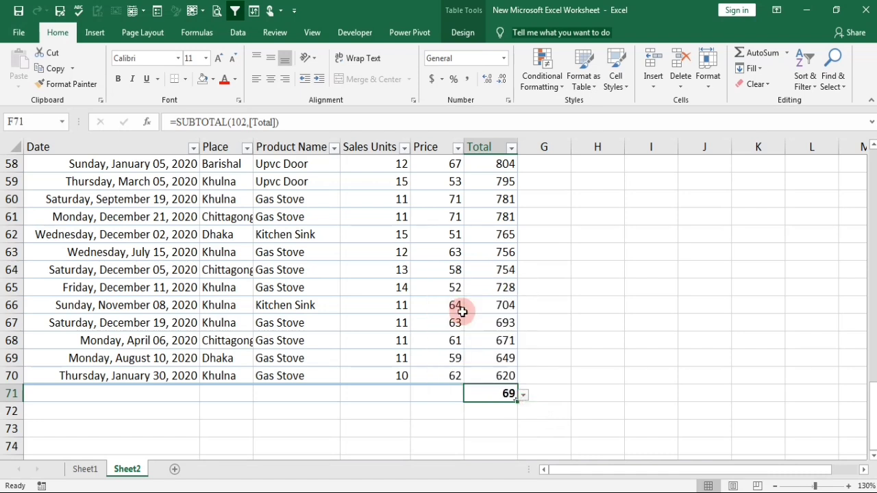
{"action": "left_click", "coordinate": [523, 395]}
{"action": "left_click", "coordinate": [460, 322]}
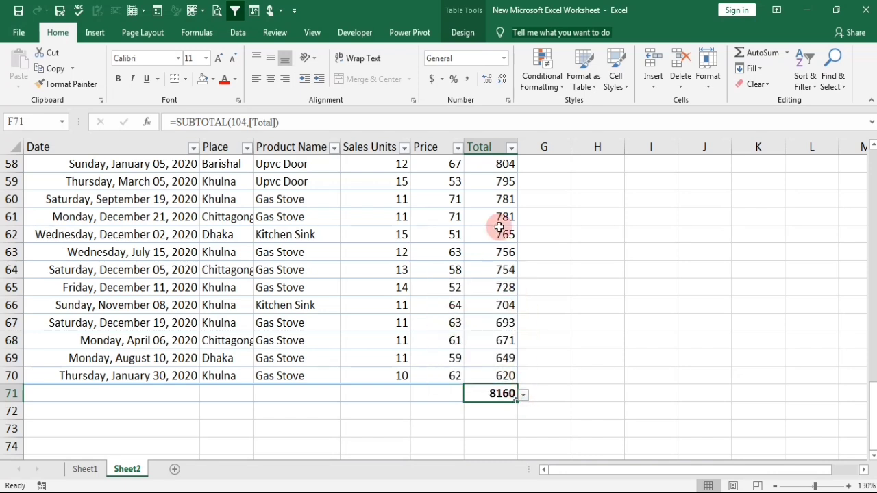
Change the total row's function in F71 to Min, then back to Sum.
{"action": "left_click", "coordinate": [524, 394]}
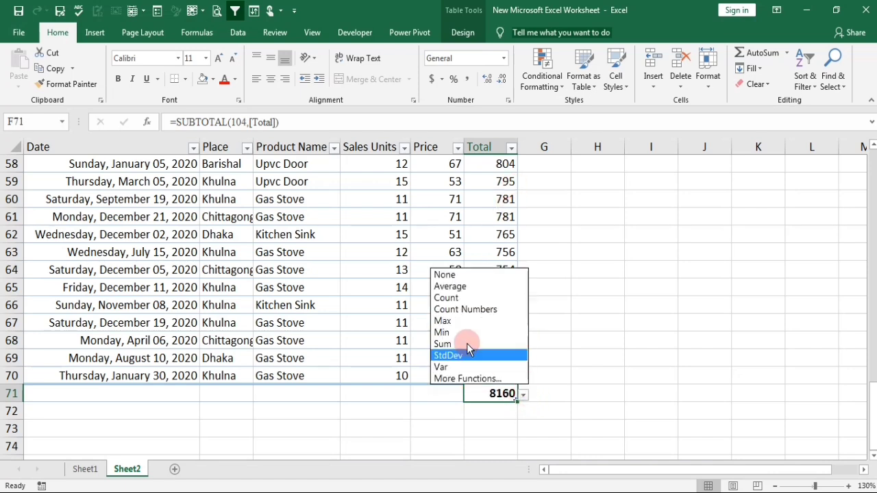
{"action": "left_click", "coordinate": [458, 330]}
{"action": "left_click", "coordinate": [522, 395]}
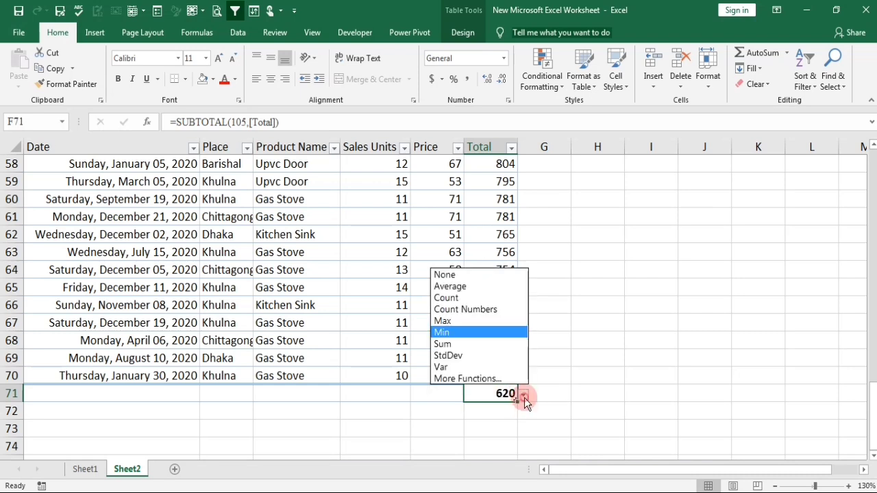
{"action": "left_click", "coordinate": [458, 339]}
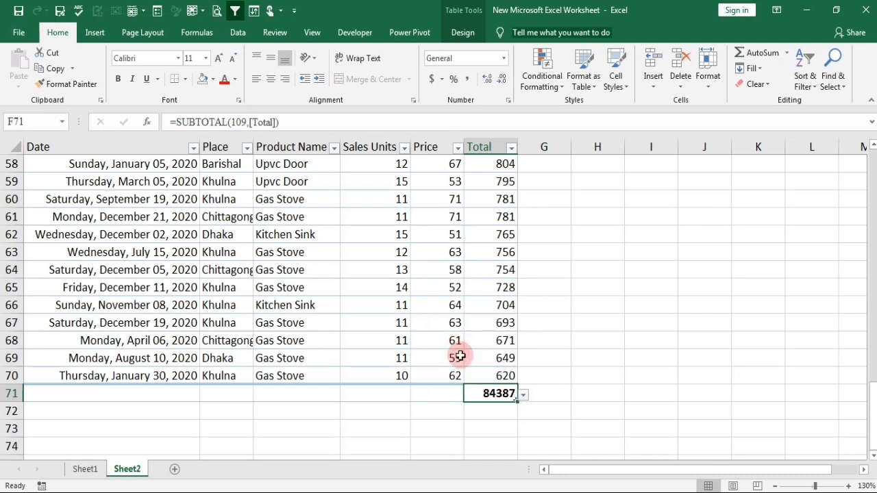
Set the total row's calculation for the Total column to StdDev.
{"action": "left_click", "coordinate": [524, 395]}
{"action": "left_click", "coordinate": [461, 358]}
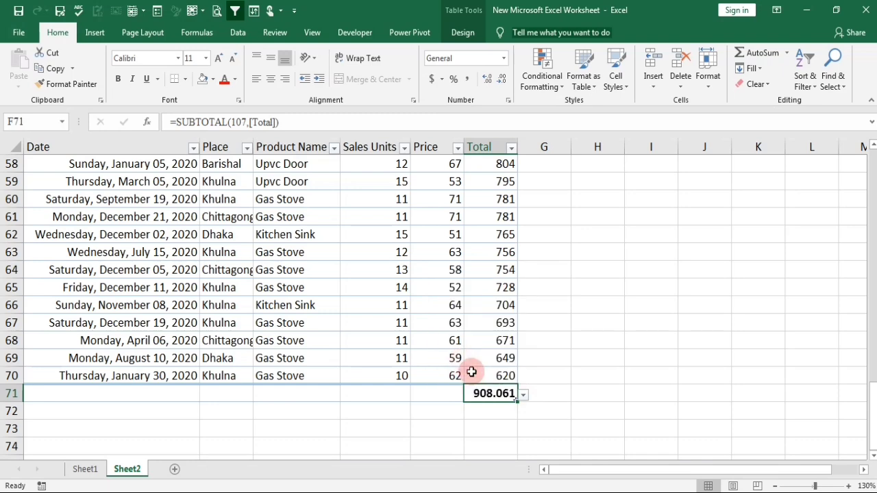
Insert the UPPER function in F71 through the additional functions, using H71 as its argument.
{"action": "left_click", "coordinate": [523, 395]}
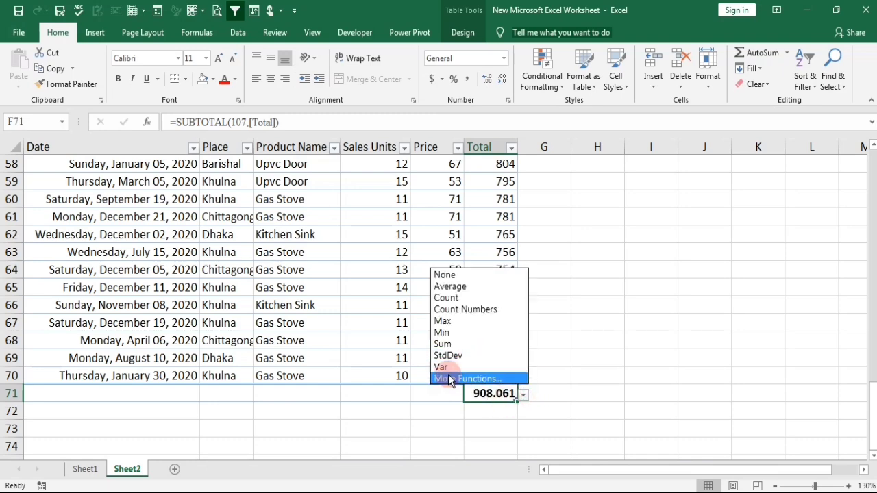
{"action": "left_click", "coordinate": [456, 379]}
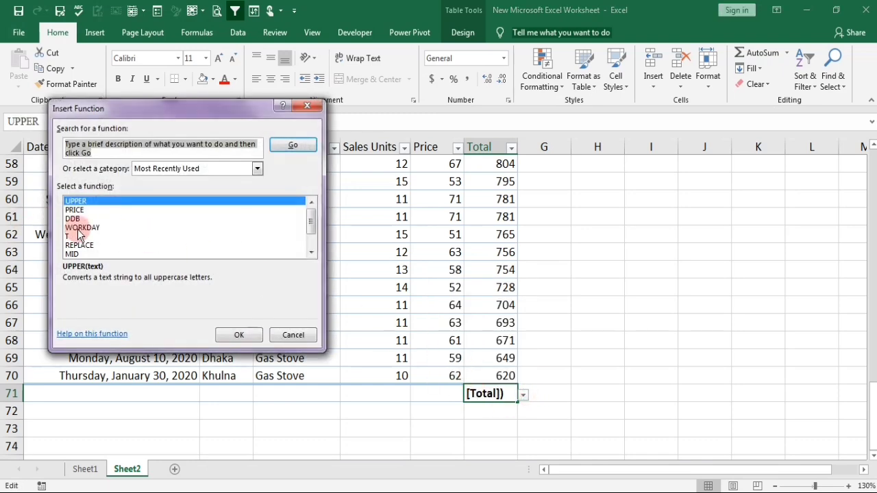
{"action": "scroll", "coordinate": [88, 228], "scroll_direction": "down", "scroll_amount": 1}
{"action": "scroll", "coordinate": [89, 233], "scroll_direction": "up", "scroll_amount": 1}
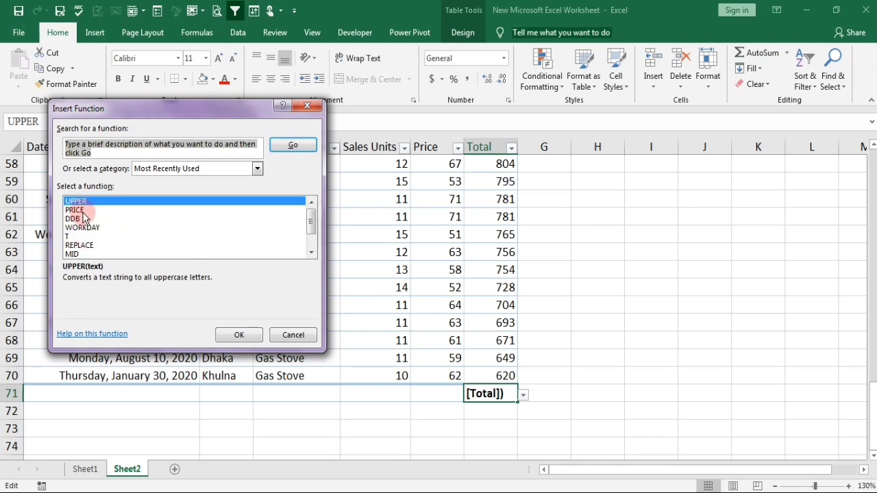
{"action": "left_click", "coordinate": [239, 334]}
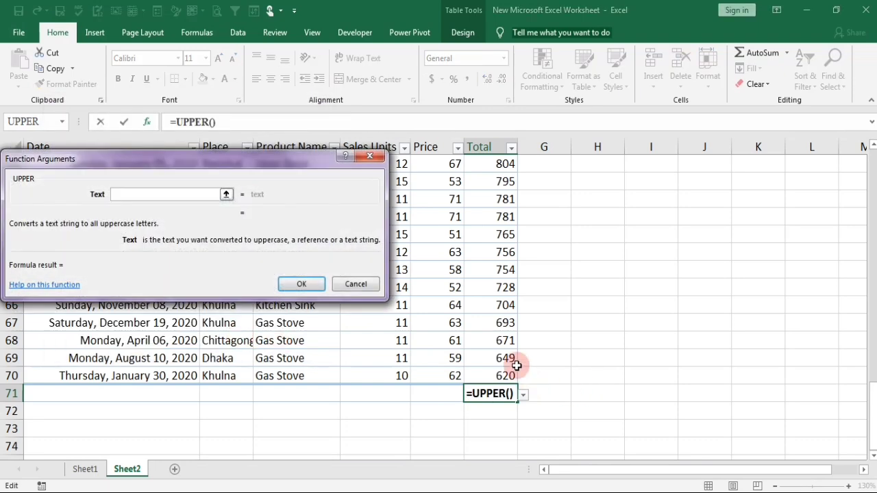
{"action": "left_click", "coordinate": [300, 287]}
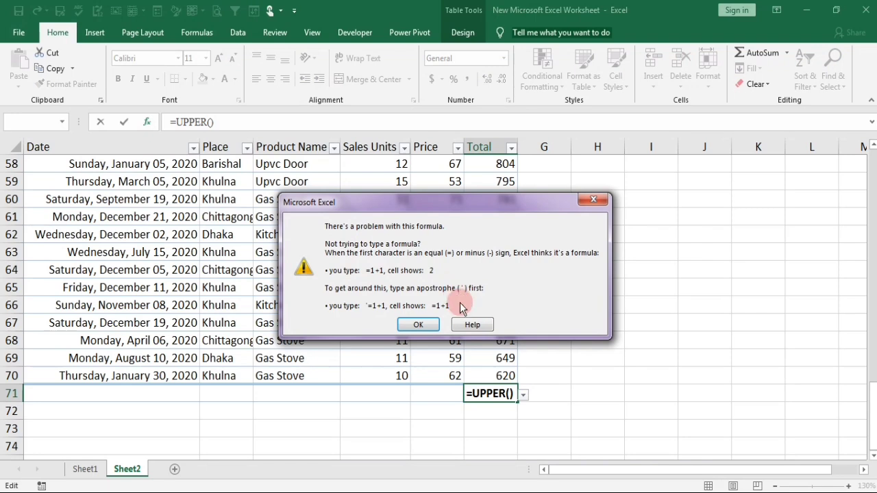
{"action": "left_click", "coordinate": [587, 203]}
{"action": "left_click", "coordinate": [633, 334]}
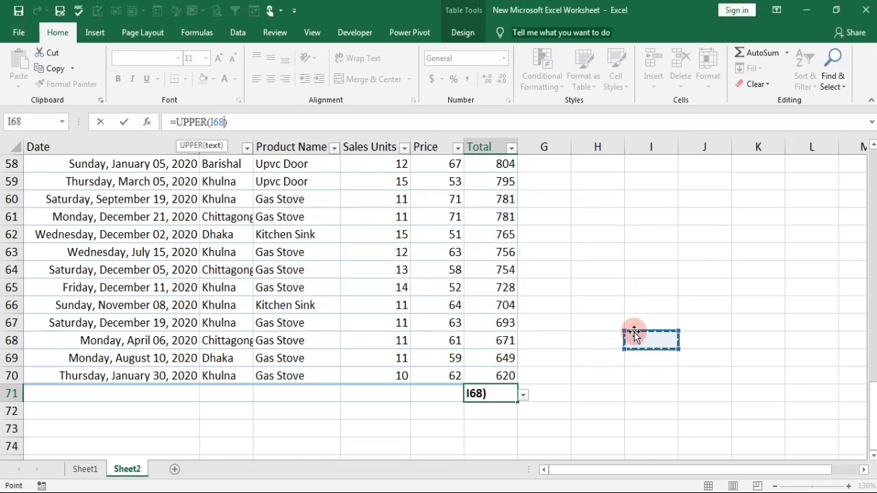
{"action": "left_click", "coordinate": [583, 396]}
Set the total row's calculation for the Total column in F71 to Sum.
{"action": "left_click", "coordinate": [522, 395]}
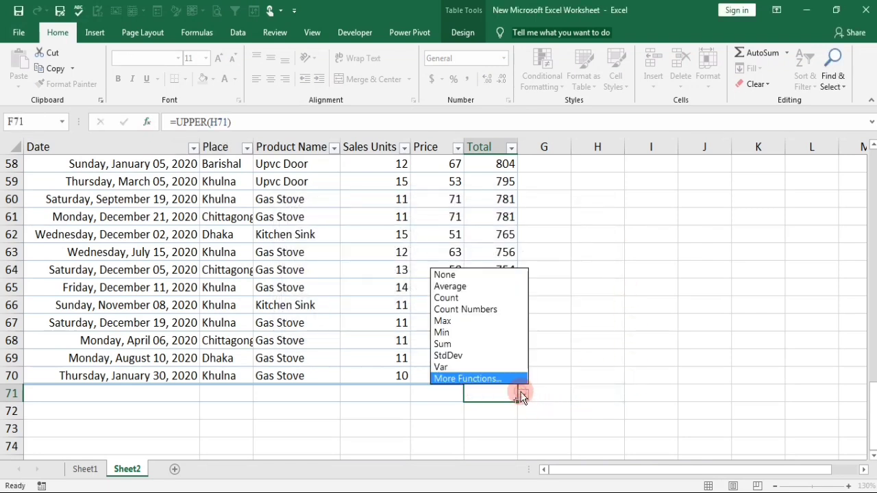
{"action": "left_click", "coordinate": [455, 341]}
{"action": "left_click", "coordinate": [687, 392]}
Fill the Sum calculation from F71 across to the Price and Sales Units cells of the total row.
{"action": "left_click", "coordinate": [481, 398]}
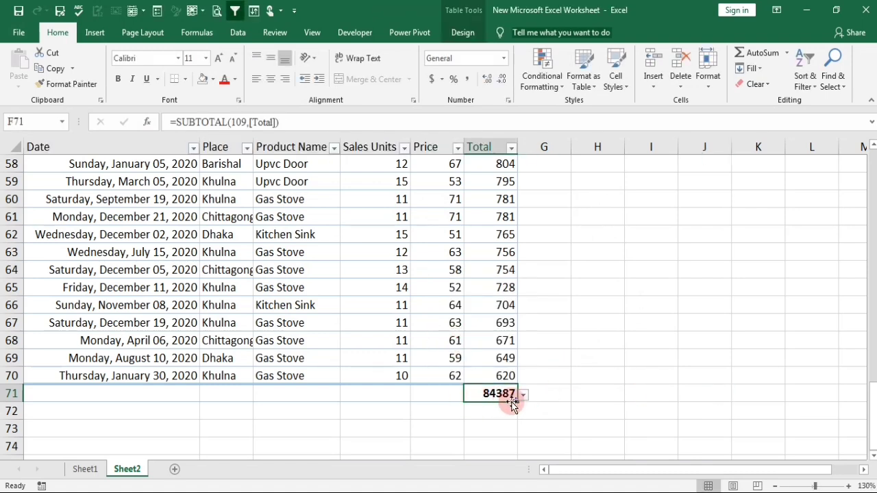
{"action": "left_click_drag", "start_coordinate": [516, 402], "coordinate": [372, 401]}
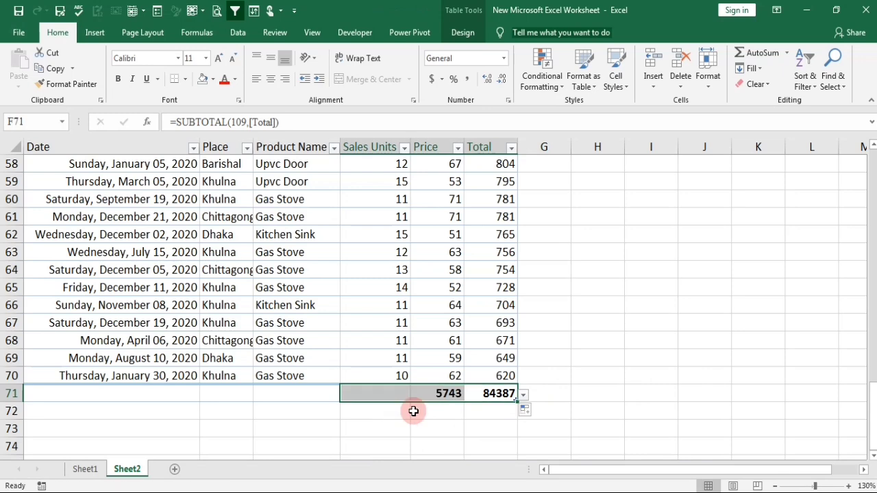
{"action": "left_click", "coordinate": [617, 430]}
{"action": "left_click", "coordinate": [396, 393]}
{"action": "left_click", "coordinate": [415, 396]}
{"action": "left_click", "coordinate": [413, 393]}
Apply the dollar Accounting number format to the Total column from F2 through F71.
{"action": "scroll", "coordinate": [597, 392], "scroll_direction": "up", "scroll_amount": 19}
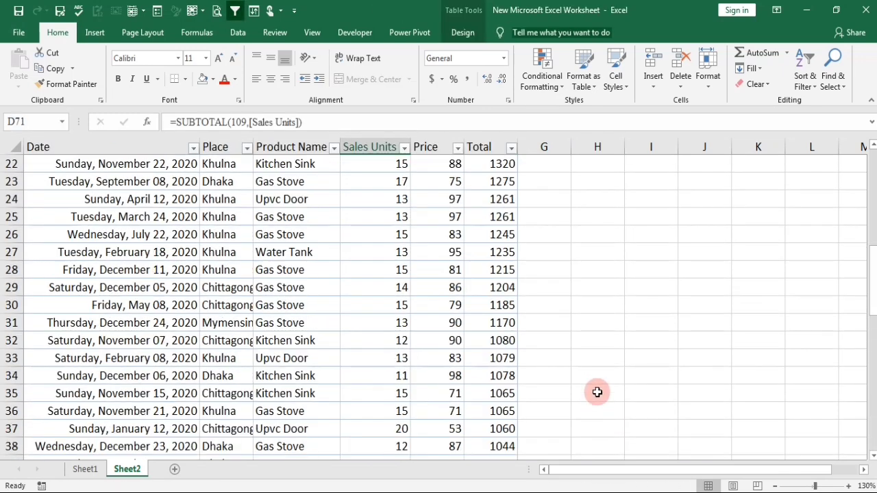
{"action": "left_click", "coordinate": [501, 184]}
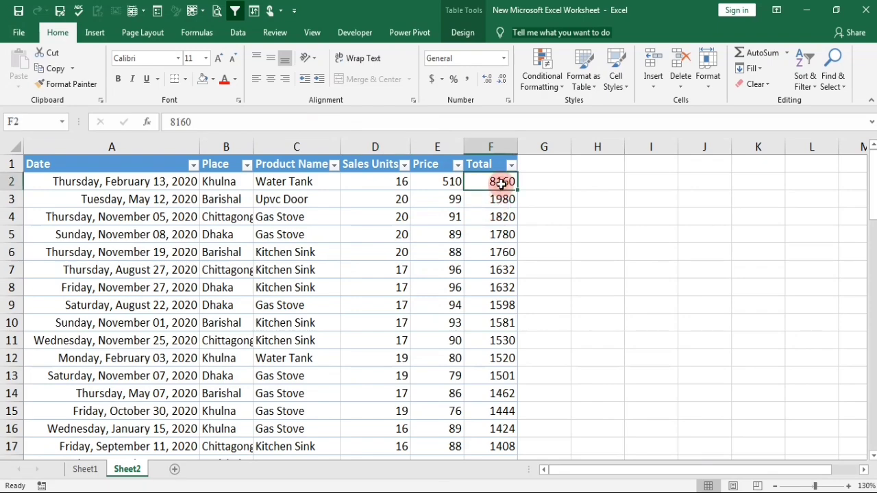
{"action": "key", "text": "ctrl+shift+Down"}
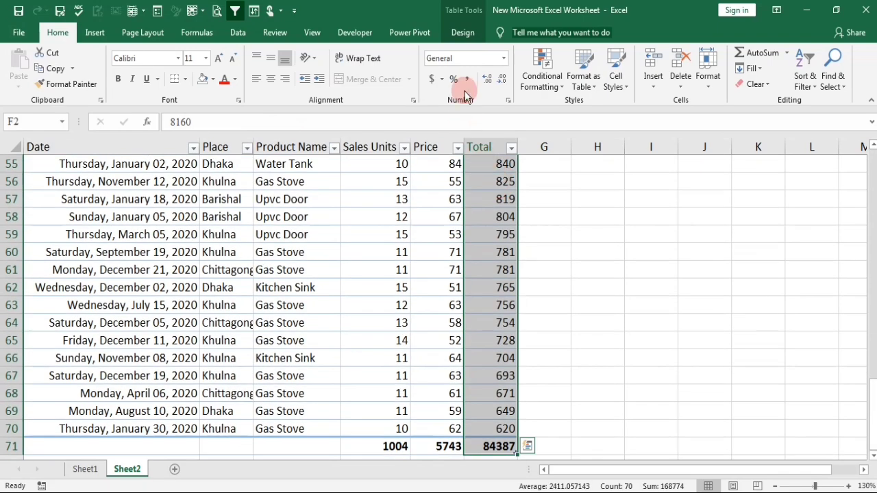
{"action": "left_click", "coordinate": [429, 80]}
{"action": "left_click", "coordinate": [616, 281]}
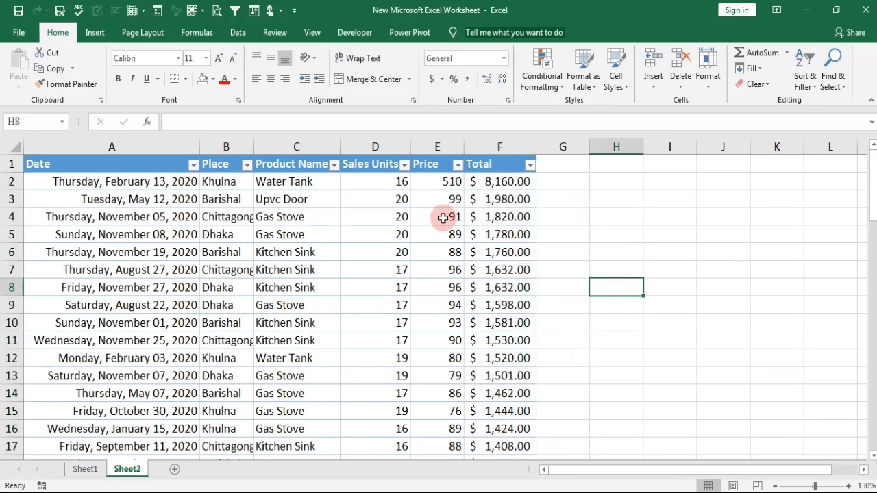
Compare the formatted table on Sheet2 with the unformatted source data on Sheet1, ending on Sheet2.
{"action": "scroll", "coordinate": [479, 305], "scroll_direction": "down", "scroll_amount": 2}
{"action": "scroll", "coordinate": [225, 305], "scroll_direction": "up", "scroll_amount": 2}
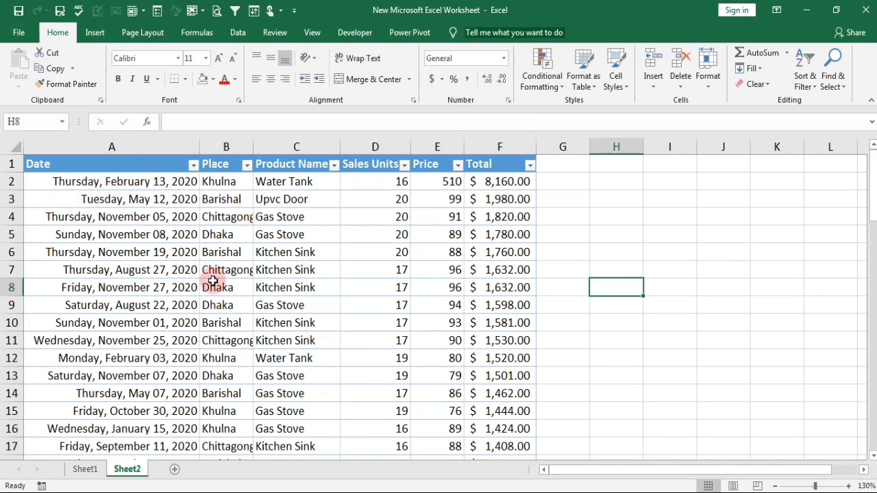
{"action": "left_click", "coordinate": [87, 470]}
{"action": "scroll", "coordinate": [392, 340], "scroll_direction": "up", "scroll_amount": 5}
{"action": "left_click", "coordinate": [391, 338]}
{"action": "scroll", "coordinate": [392, 337], "scroll_direction": "up", "scroll_amount": 14}
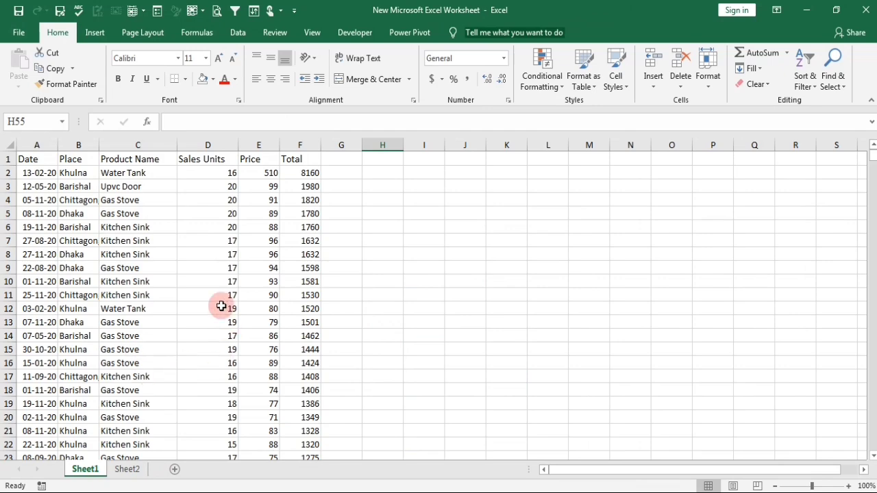
{"action": "left_click", "coordinate": [118, 477]}
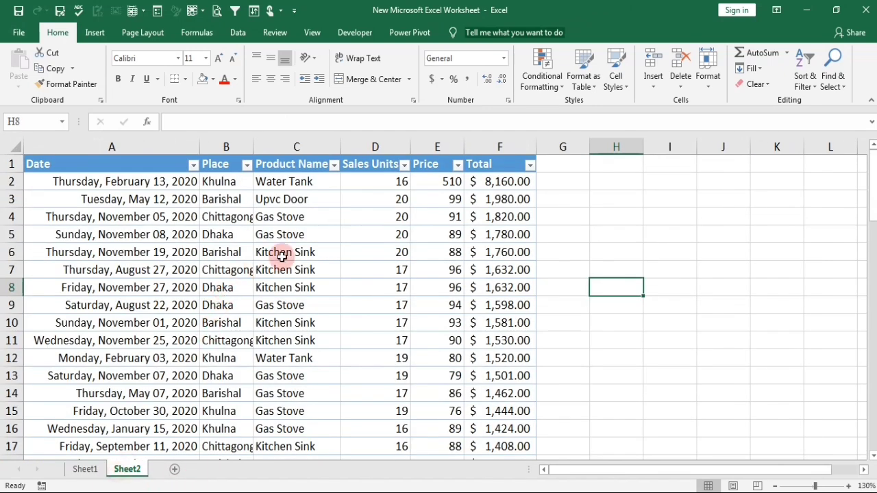
Apply All Borders to the table's data cells from A2 through F70.
{"action": "left_click", "coordinate": [58, 182]}
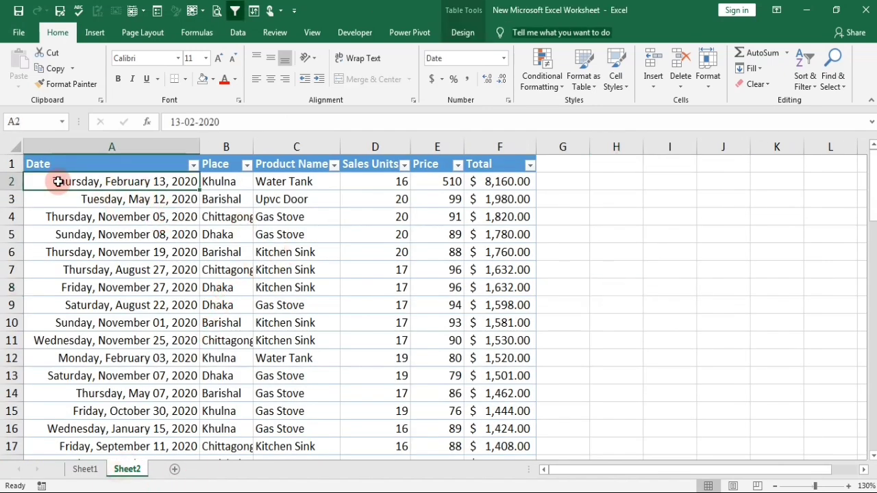
{"action": "left_click", "coordinate": [315, 288]}
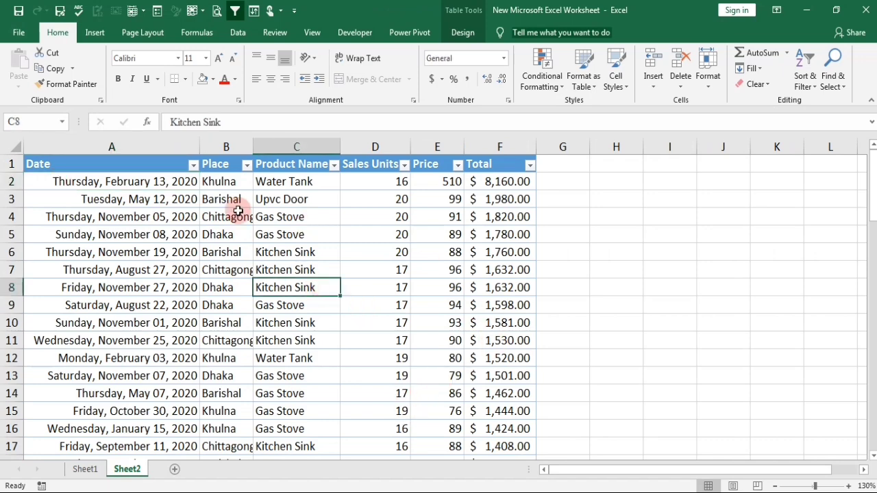
{"action": "left_click", "coordinate": [73, 184]}
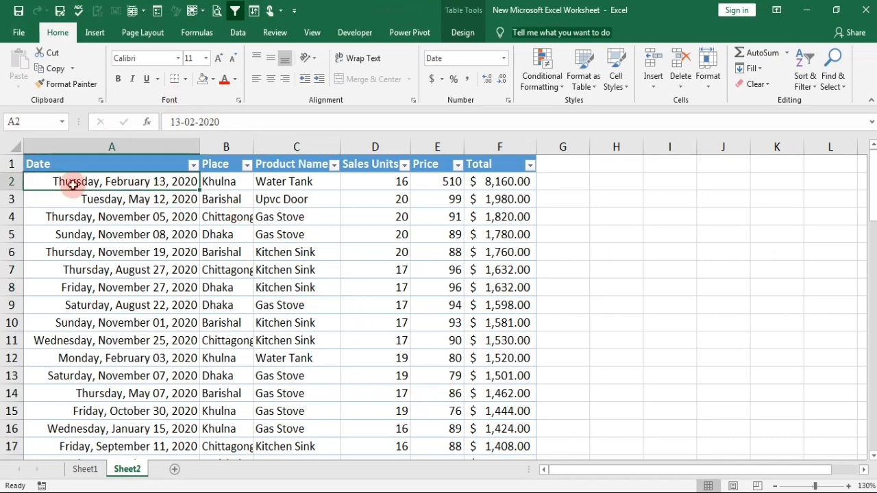
{"action": "key", "text": "ctrl+shift+End"}
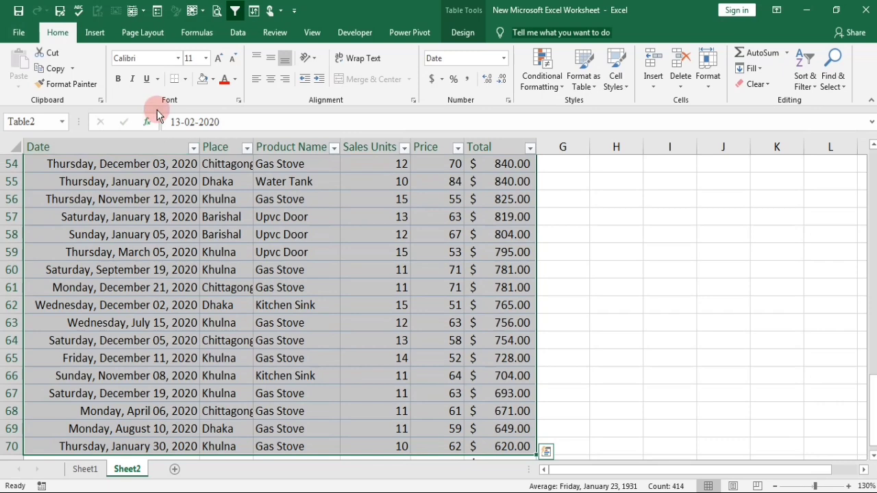
{"action": "left_click", "coordinate": [184, 80]}
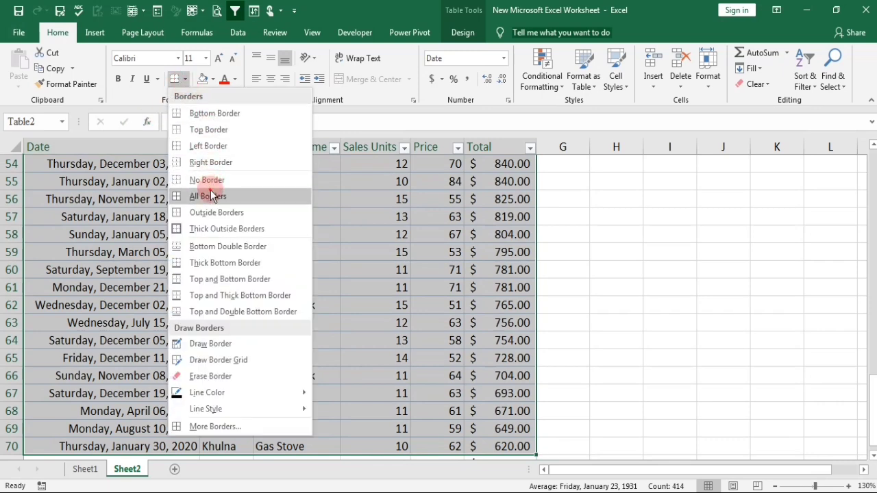
{"action": "left_click", "coordinate": [198, 196]}
{"action": "scroll", "coordinate": [377, 275], "scroll_direction": "up", "scroll_amount": 17}
{"action": "left_click", "coordinate": [722, 287]}
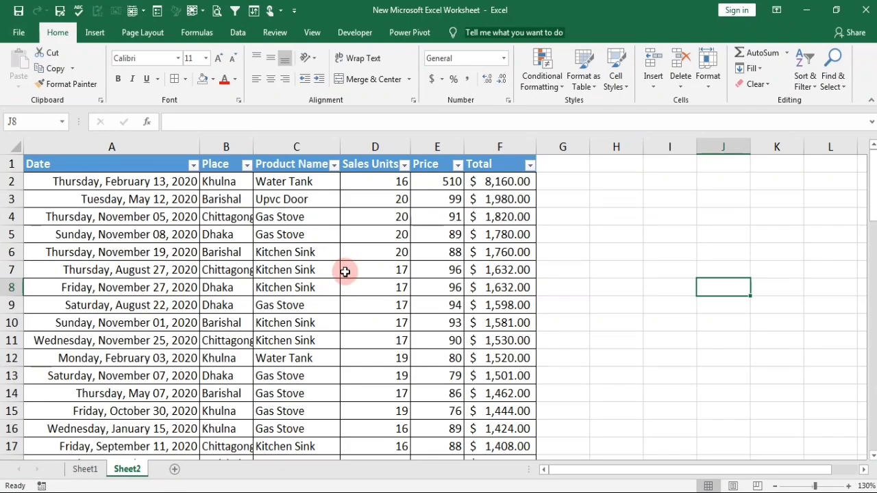
Review the bordered table's pages in the print preview and return to the worksheet.
{"action": "key", "text": "ctrl+p"}
{"action": "scroll", "coordinate": [597, 278], "scroll_direction": "down", "scroll_amount": 1}
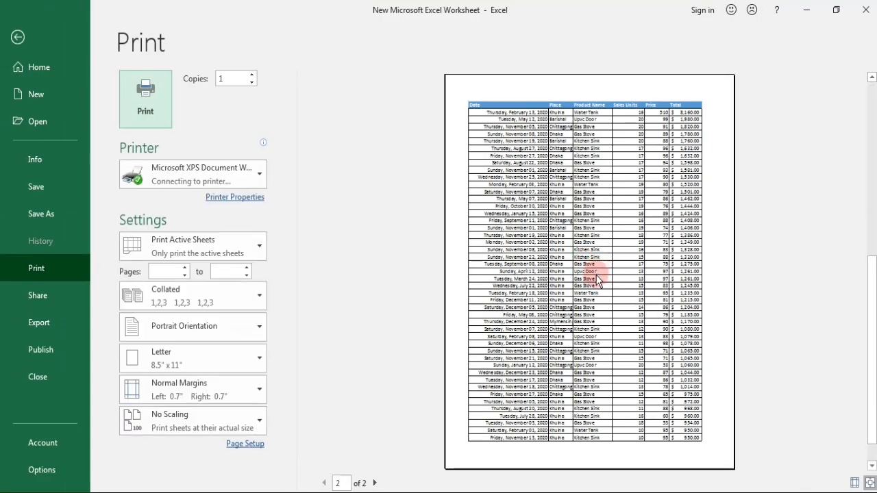
{"action": "scroll", "coordinate": [595, 220], "scroll_direction": "up", "scroll_amount": 1}
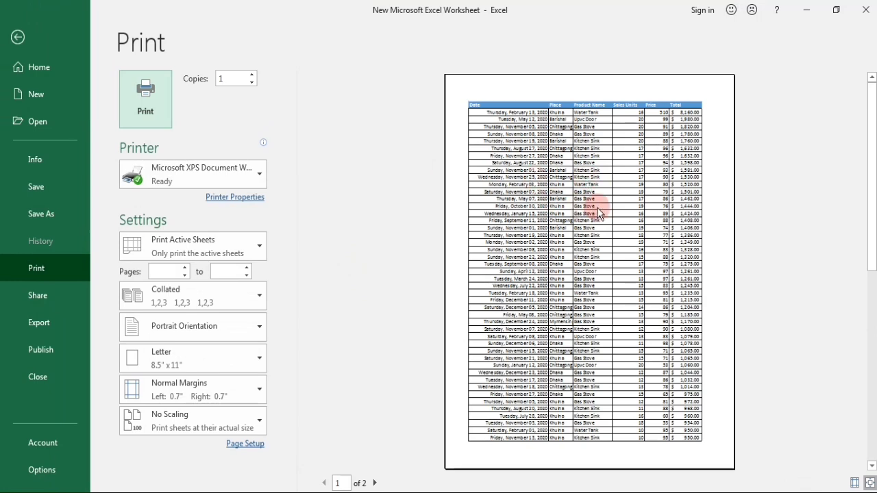
{"action": "key", "text": "Escape"}
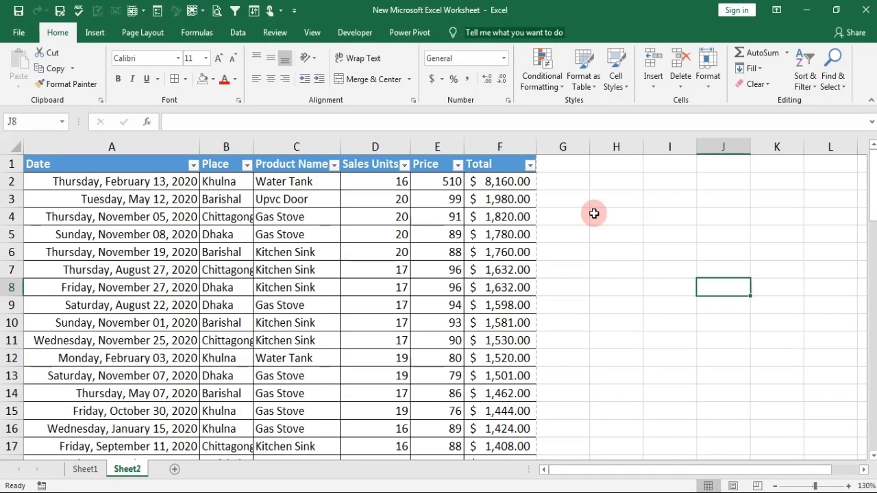
{"action": "left_click", "coordinate": [555, 307]}
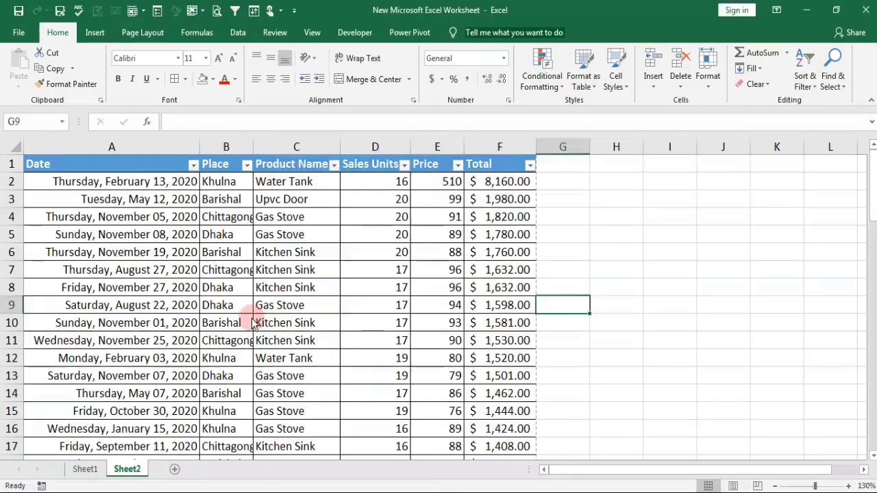
Filter the Date column to exclude January, March, April, May, July and August 2020.
{"action": "scroll", "coordinate": [199, 280], "scroll_direction": "down", "scroll_amount": 3}
{"action": "scroll", "coordinate": [209, 267], "scroll_direction": "up", "scroll_amount": 3}
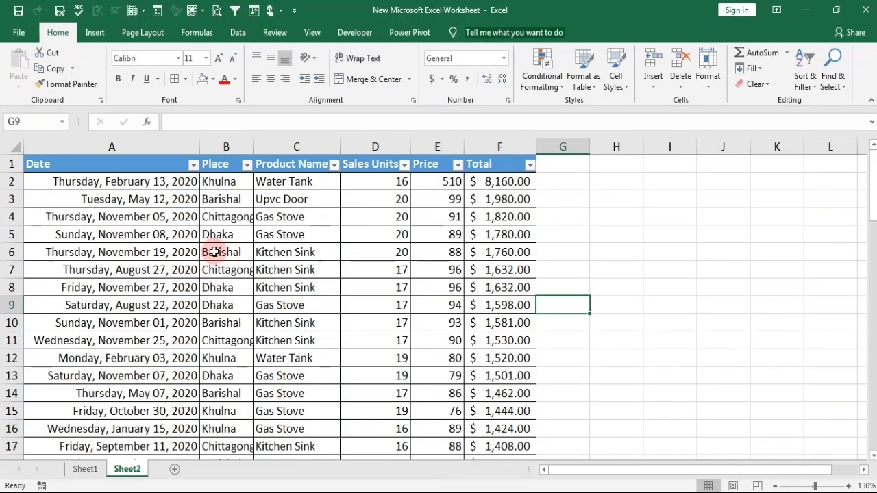
{"action": "left_click", "coordinate": [193, 165]}
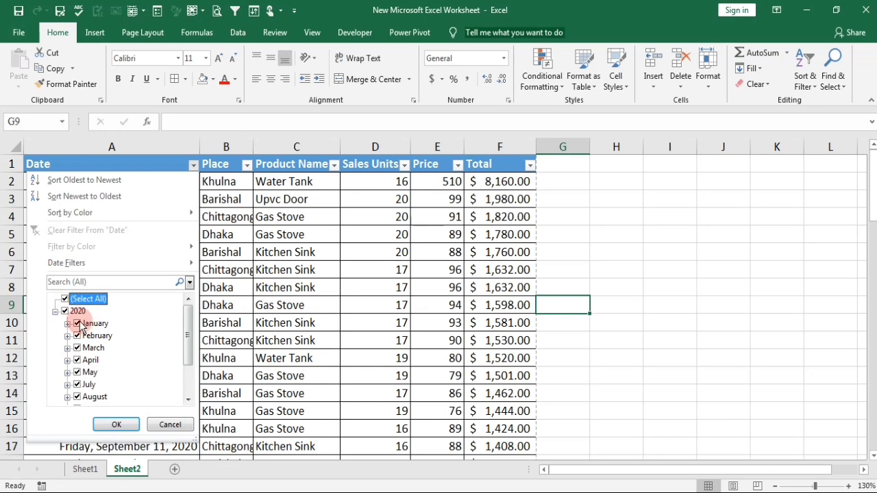
{"action": "left_click", "coordinate": [77, 323]}
{"action": "left_click", "coordinate": [76, 348]}
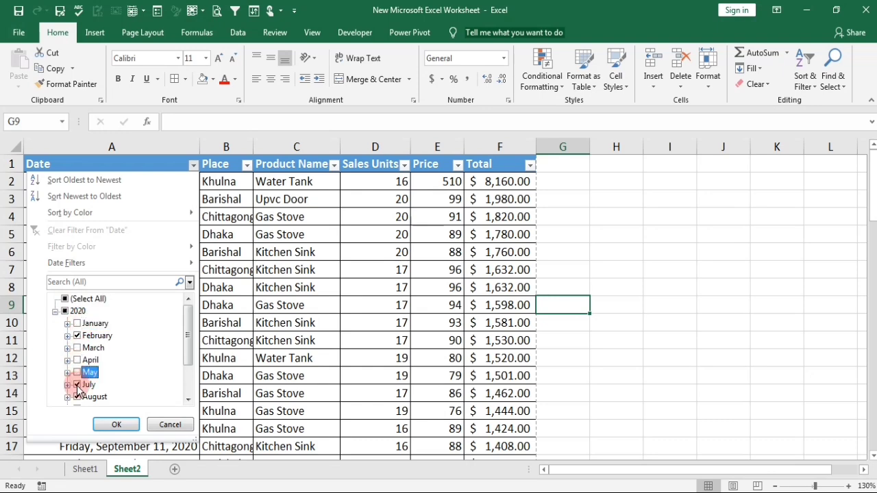
{"action": "left_click", "coordinate": [108, 421]}
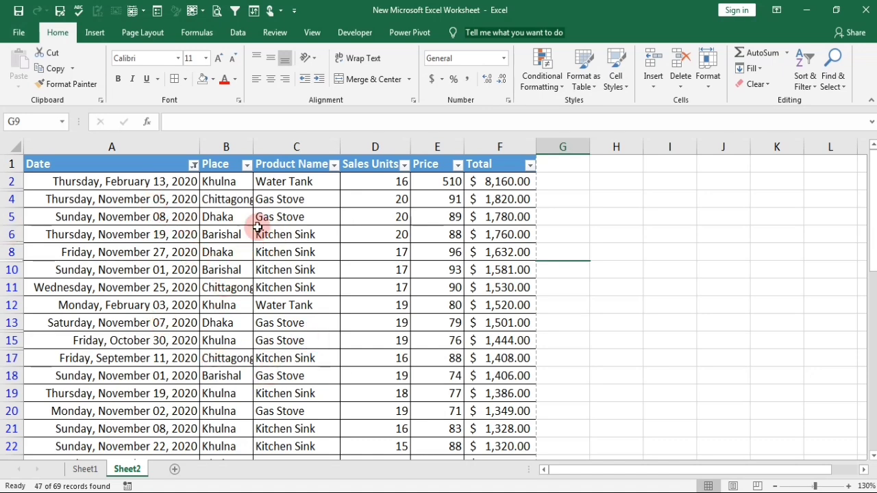
Filter the Place column to show only Mymensingh.
{"action": "left_click", "coordinate": [246, 165]}
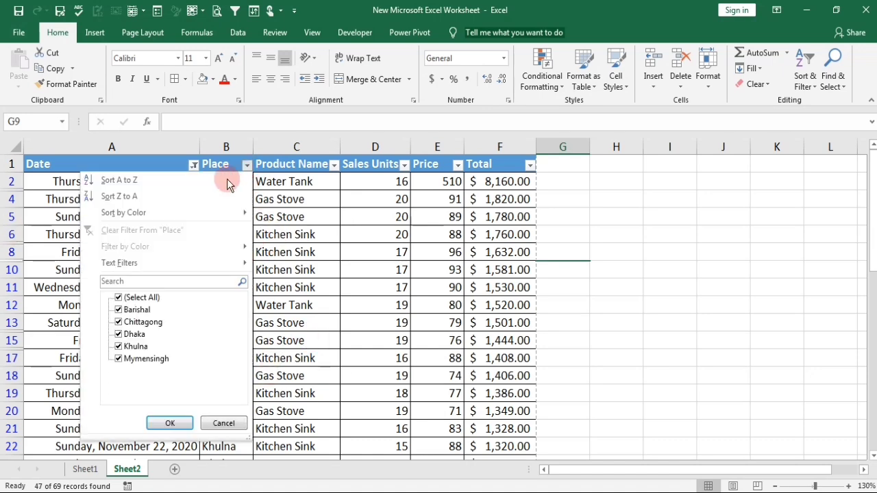
{"action": "left_click", "coordinate": [116, 312]}
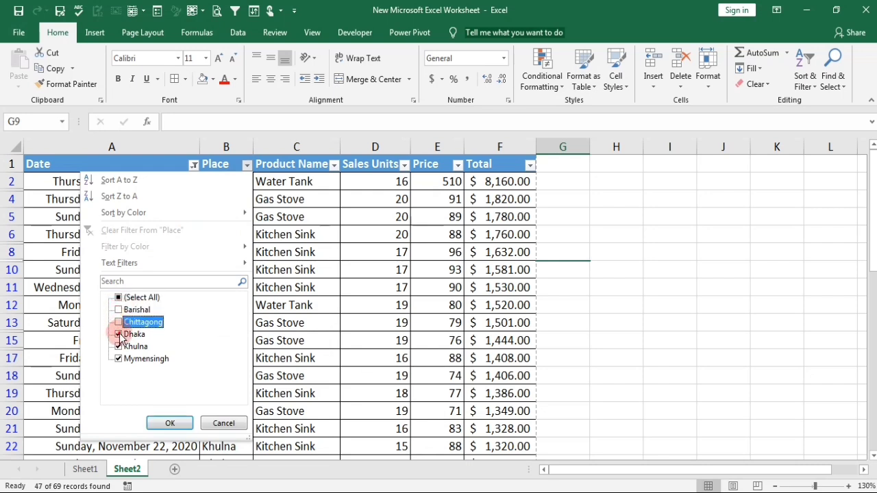
{"action": "left_click", "coordinate": [119, 334]}
{"action": "left_click", "coordinate": [119, 347]}
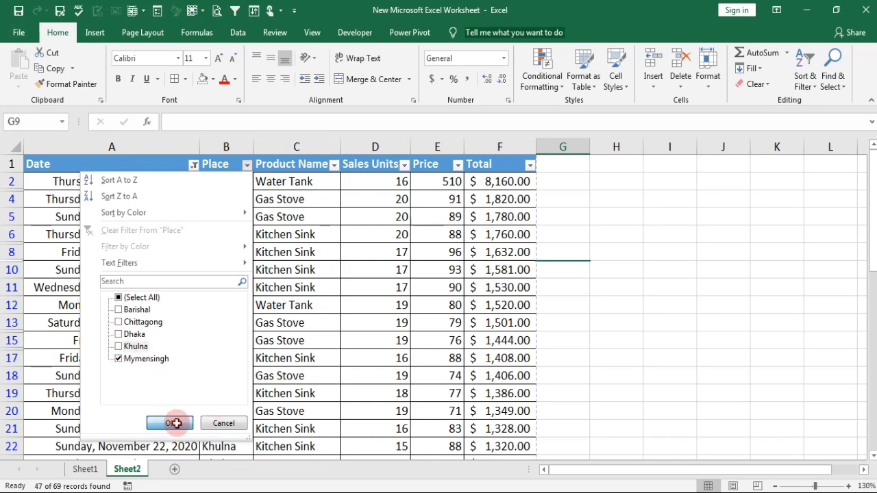
{"action": "left_click", "coordinate": [173, 424]}
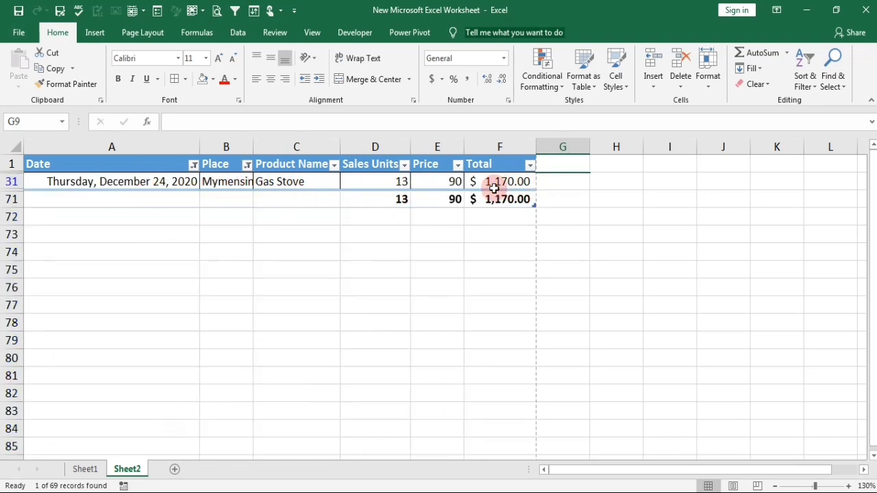
Examine the list of calculation options for the Total column's total-row cell F71.
{"action": "left_click", "coordinate": [524, 200]}
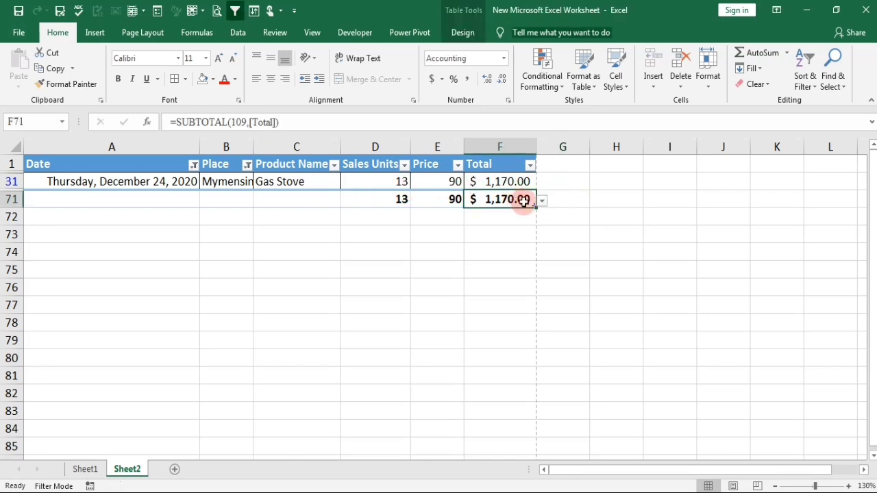
{"action": "left_click", "coordinate": [543, 201]}
{"action": "left_click", "coordinate": [543, 201]}
{"action": "left_click", "coordinate": [543, 201]}
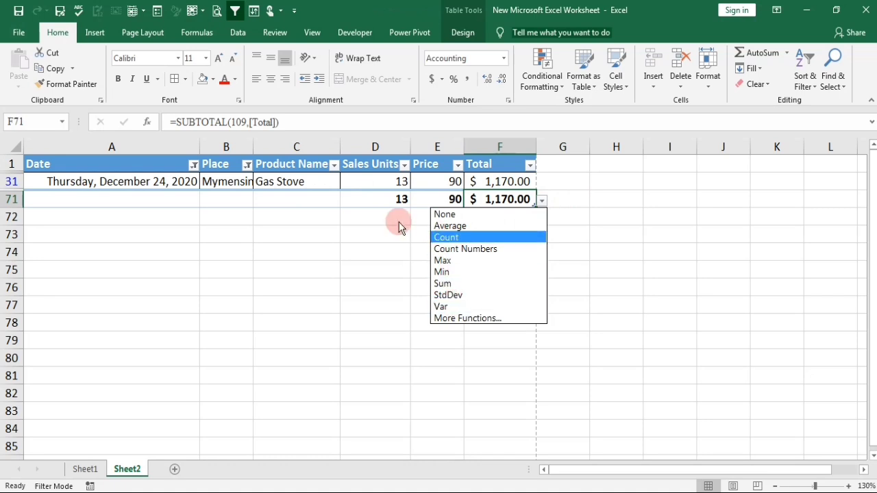
Change the Place column filter to show only Dhaka.
{"action": "left_click", "coordinate": [247, 166]}
{"action": "left_click", "coordinate": [247, 165]}
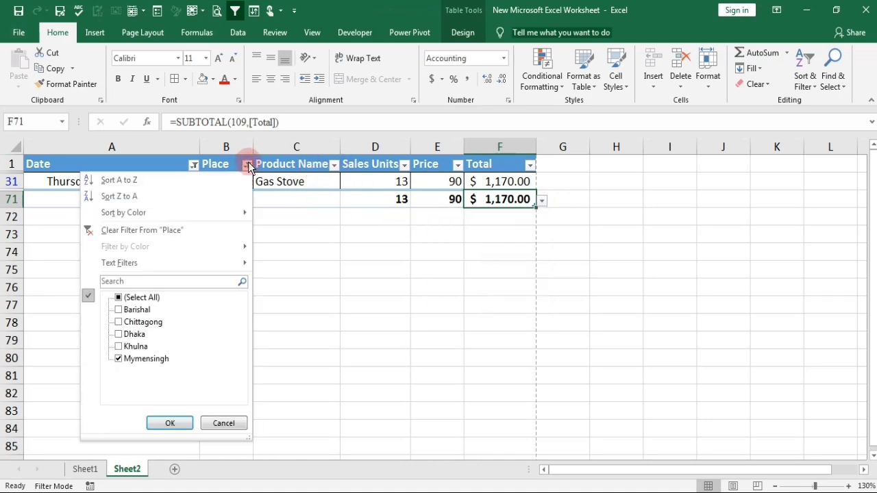
{"action": "left_click", "coordinate": [125, 336]}
{"action": "left_click", "coordinate": [122, 359]}
{"action": "left_click", "coordinate": [170, 424]}
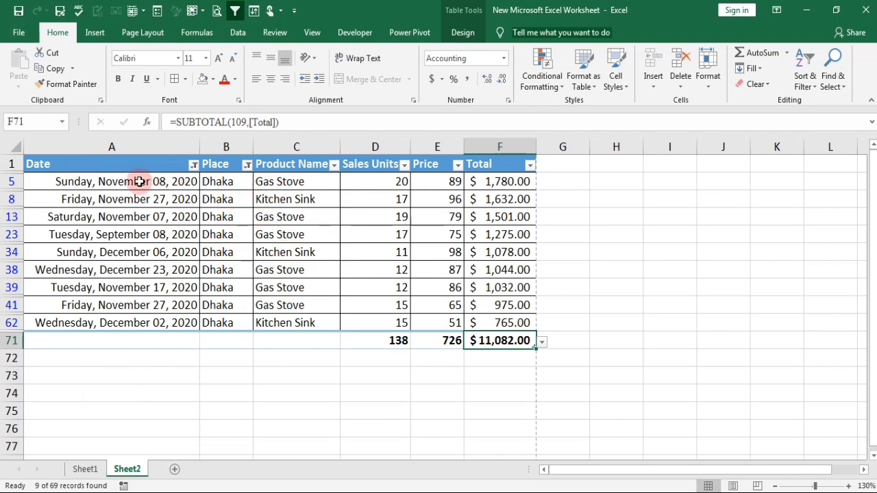
Filter the Product Name column to show only Gas Stove, excluding Kitchen Sink.
{"action": "left_click", "coordinate": [333, 165]}
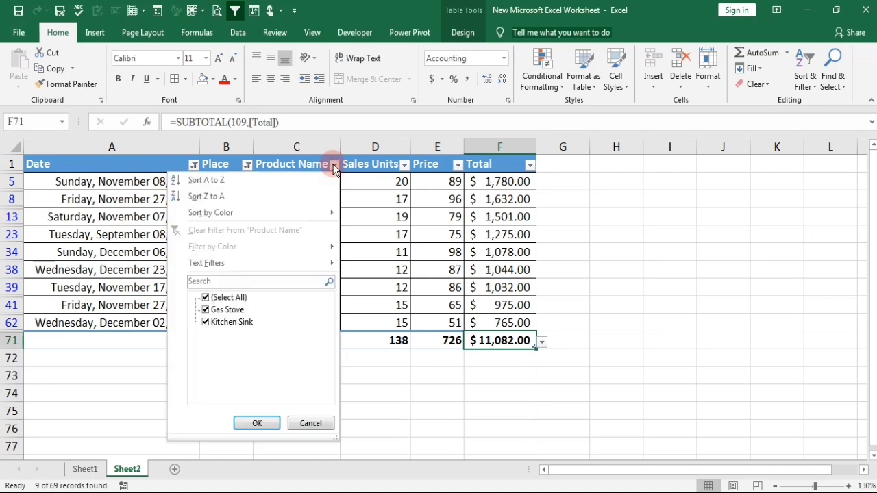
{"action": "left_click", "coordinate": [219, 326]}
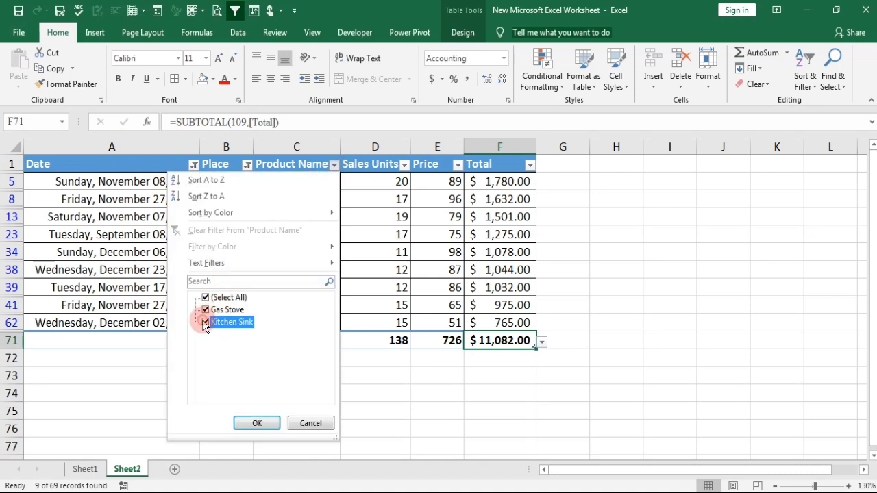
{"action": "left_click", "coordinate": [256, 424]}
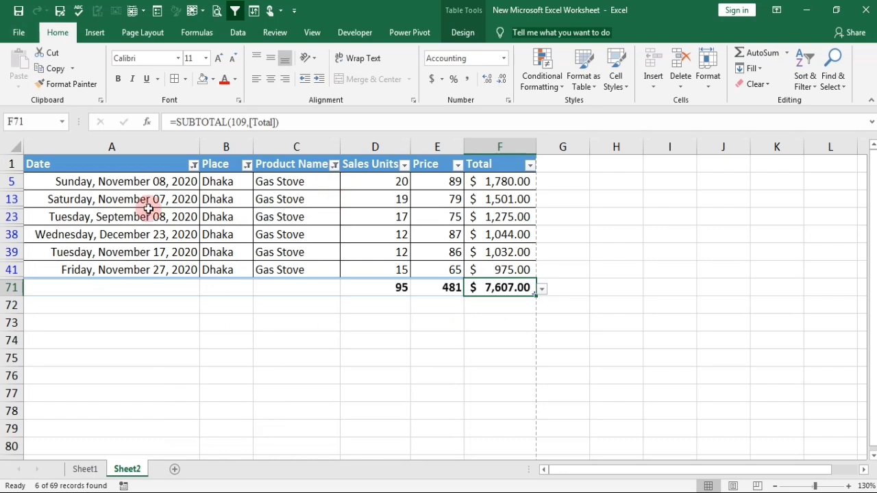
Set the Sales Units calculation in D71 to Sum and fill it across to the Price total in E71.
{"action": "left_click", "coordinate": [392, 288]}
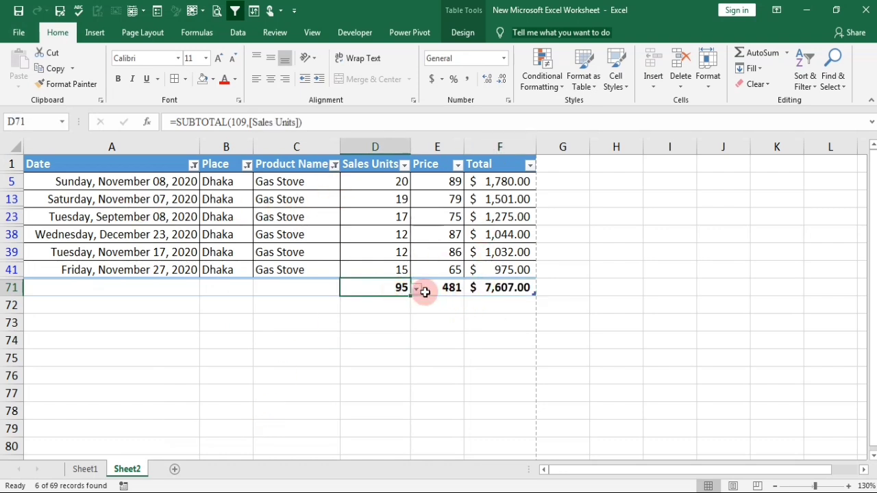
{"action": "left_click", "coordinate": [414, 289]}
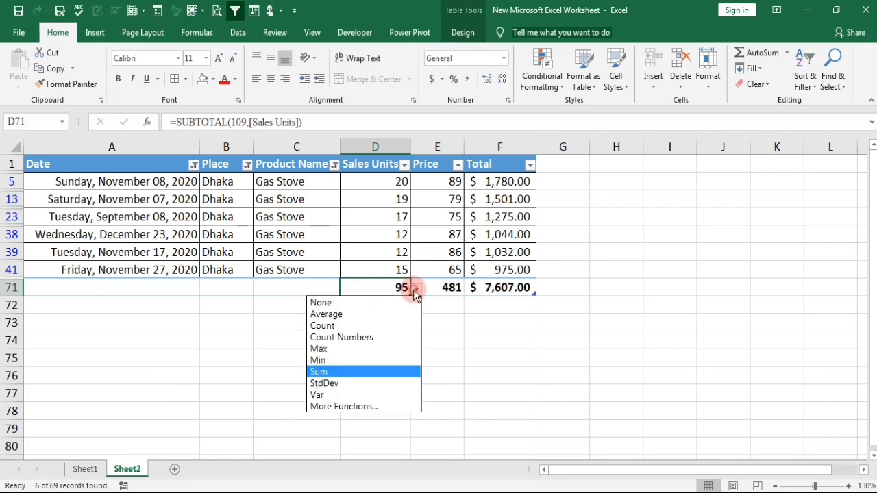
{"action": "left_click", "coordinate": [331, 371]}
{"action": "left_click_drag", "start_coordinate": [408, 299], "coordinate": [448, 294]}
{"action": "left_click", "coordinate": [468, 341]}
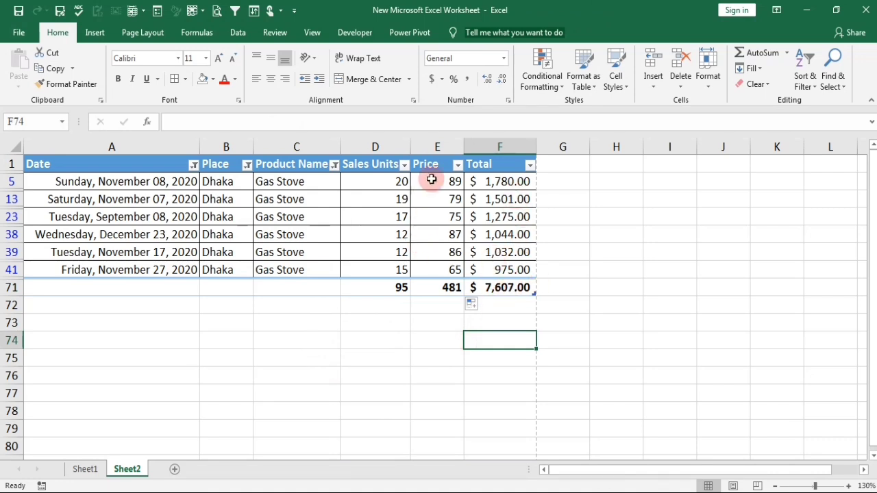
Examine the filter values available for the Price column and close the list, keeping all values selected.
{"action": "left_click", "coordinate": [459, 165]}
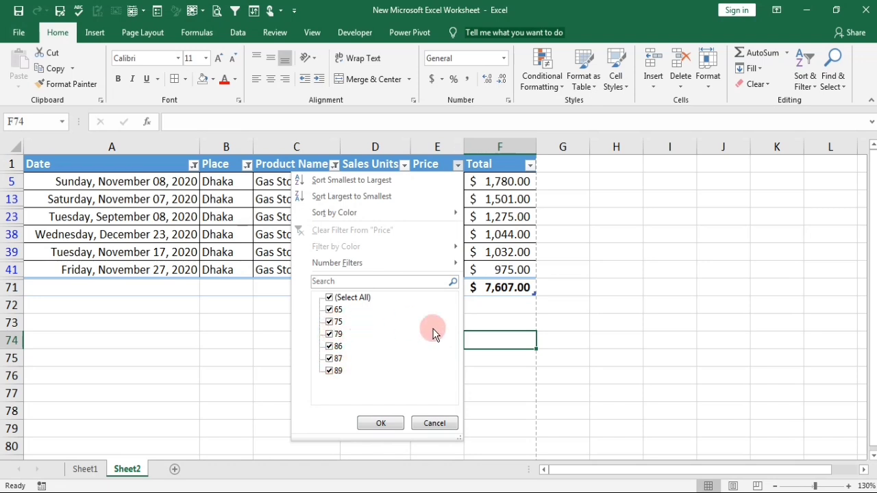
{"action": "left_click", "coordinate": [400, 424]}
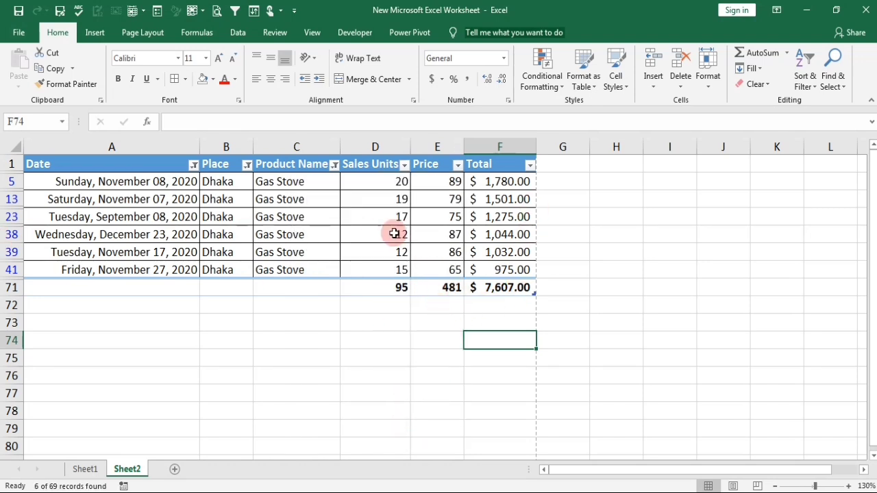